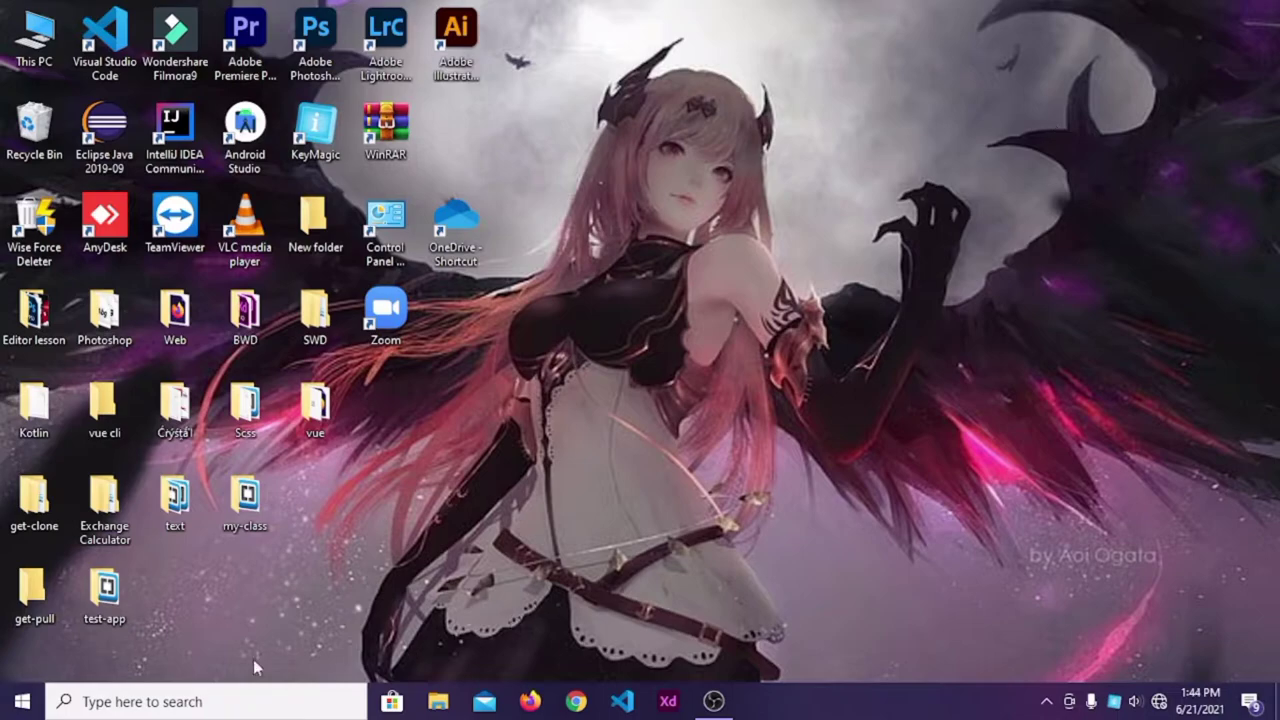
Launch Windows Settings via the gear icon in the Start menu.
{"action": "left_click", "coordinate": [22, 703]}
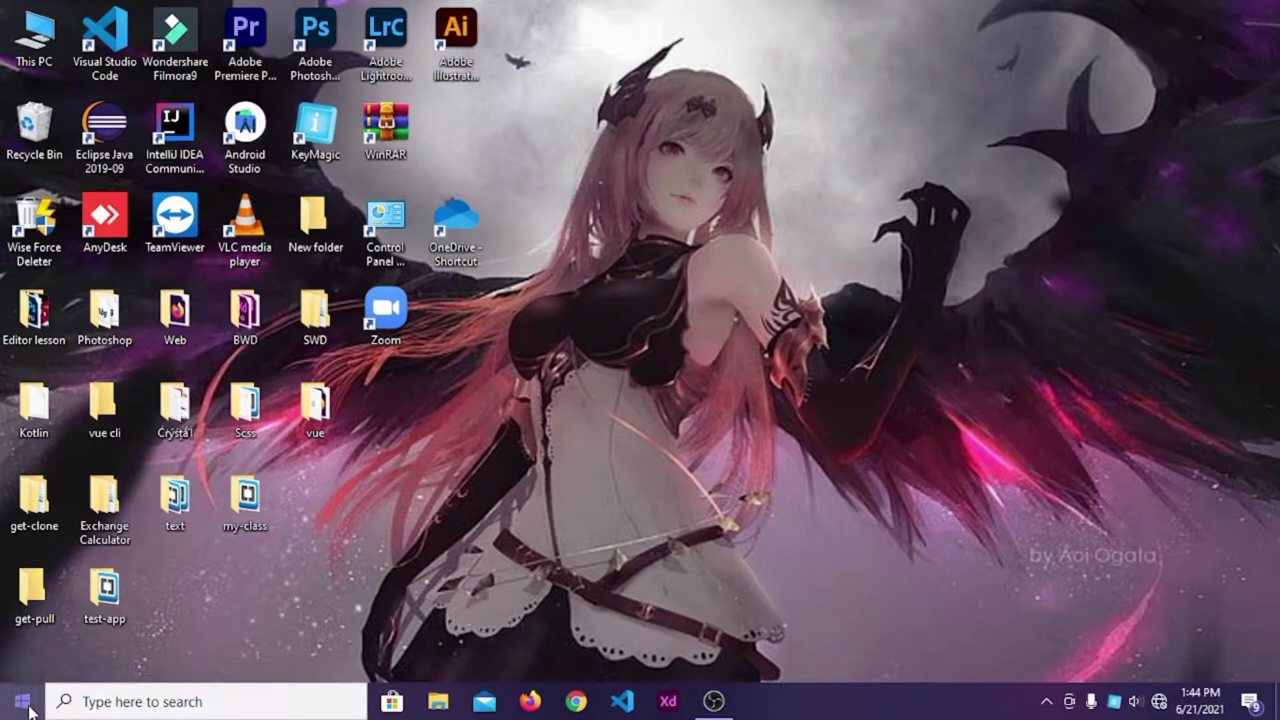
{"action": "mouse_move", "coordinate": [25, 614]}
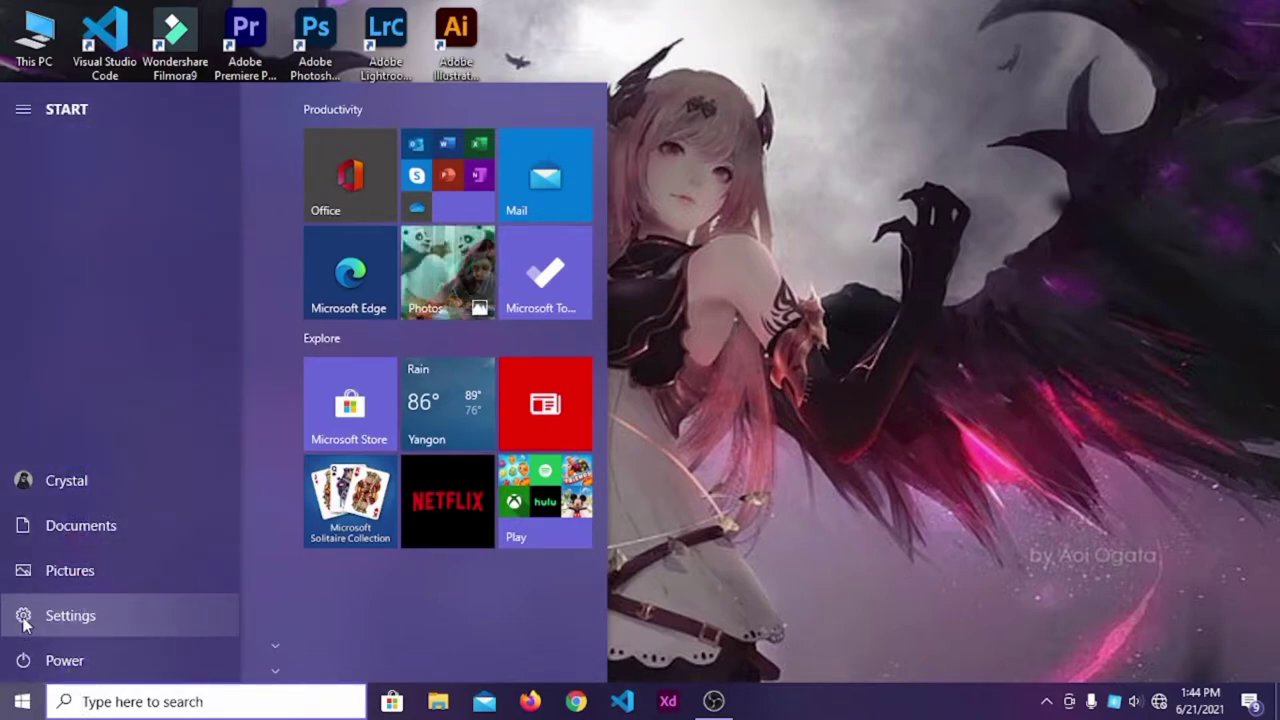
{"action": "left_click", "coordinate": [25, 620]}
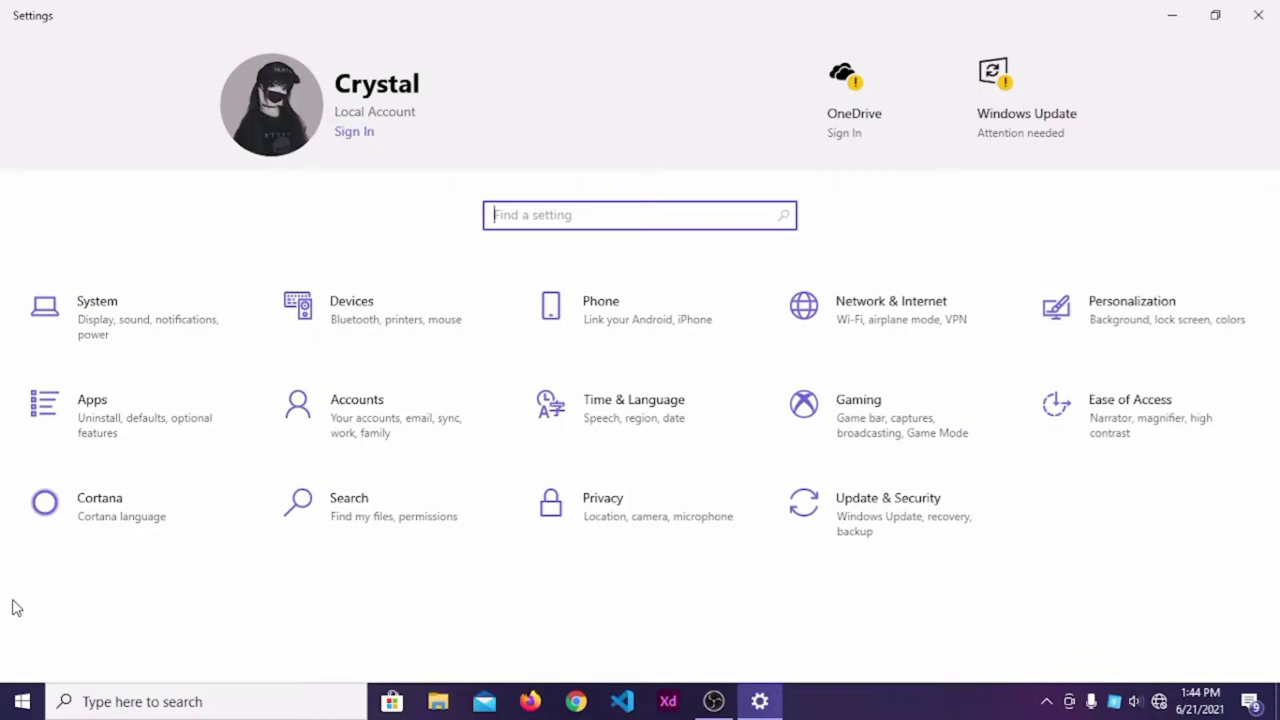
Go to Accounts > Sign-in options and expand the Password option.
{"action": "left_click", "coordinate": [343, 420]}
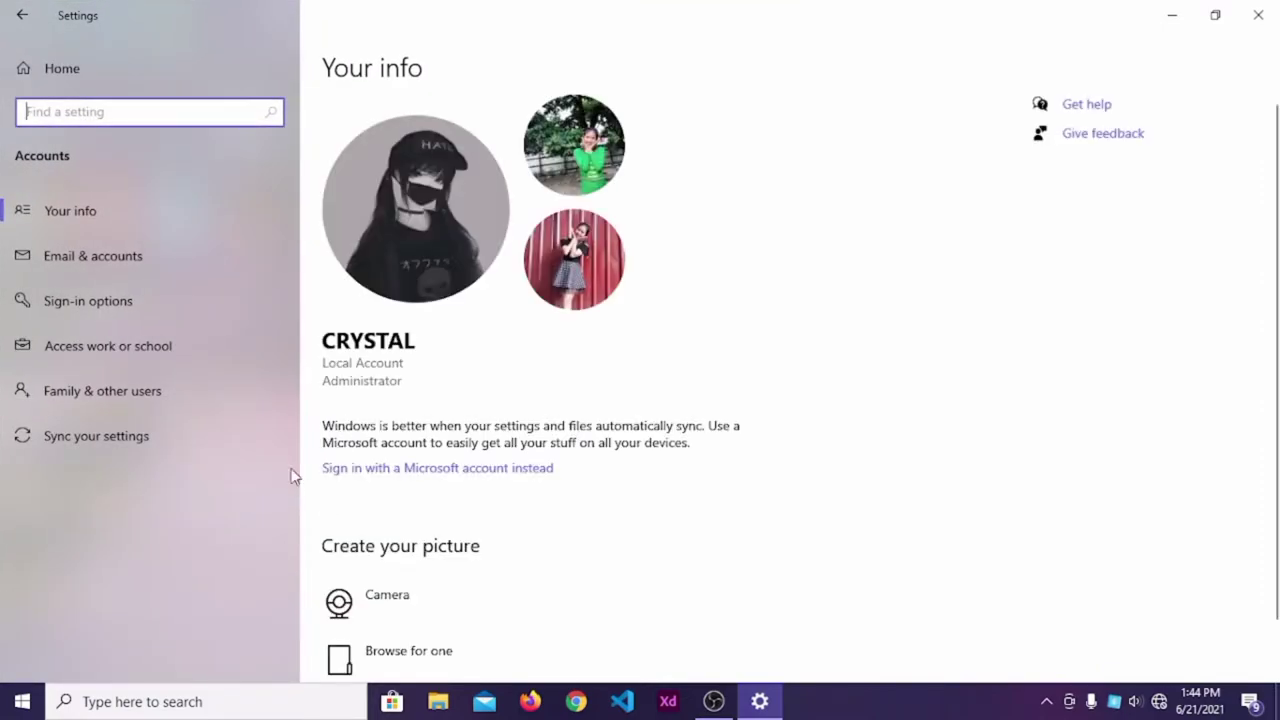
{"action": "left_click", "coordinate": [180, 309]}
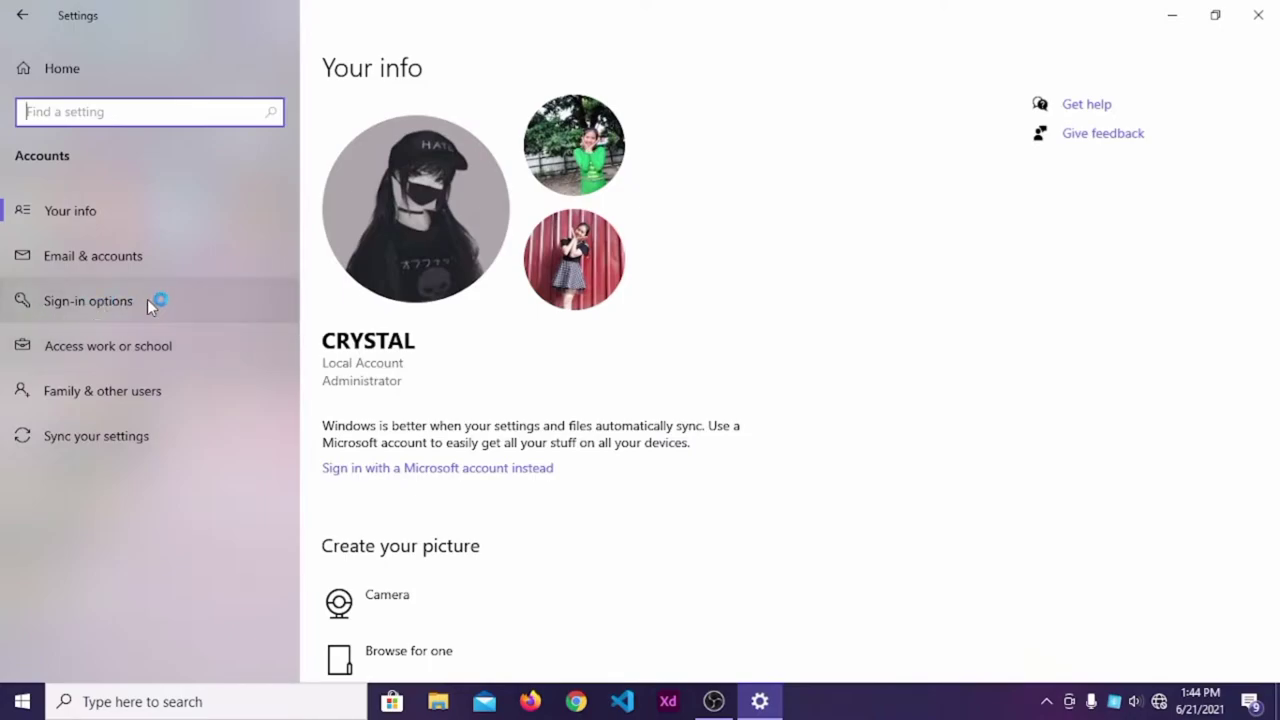
{"action": "left_click", "coordinate": [145, 298]}
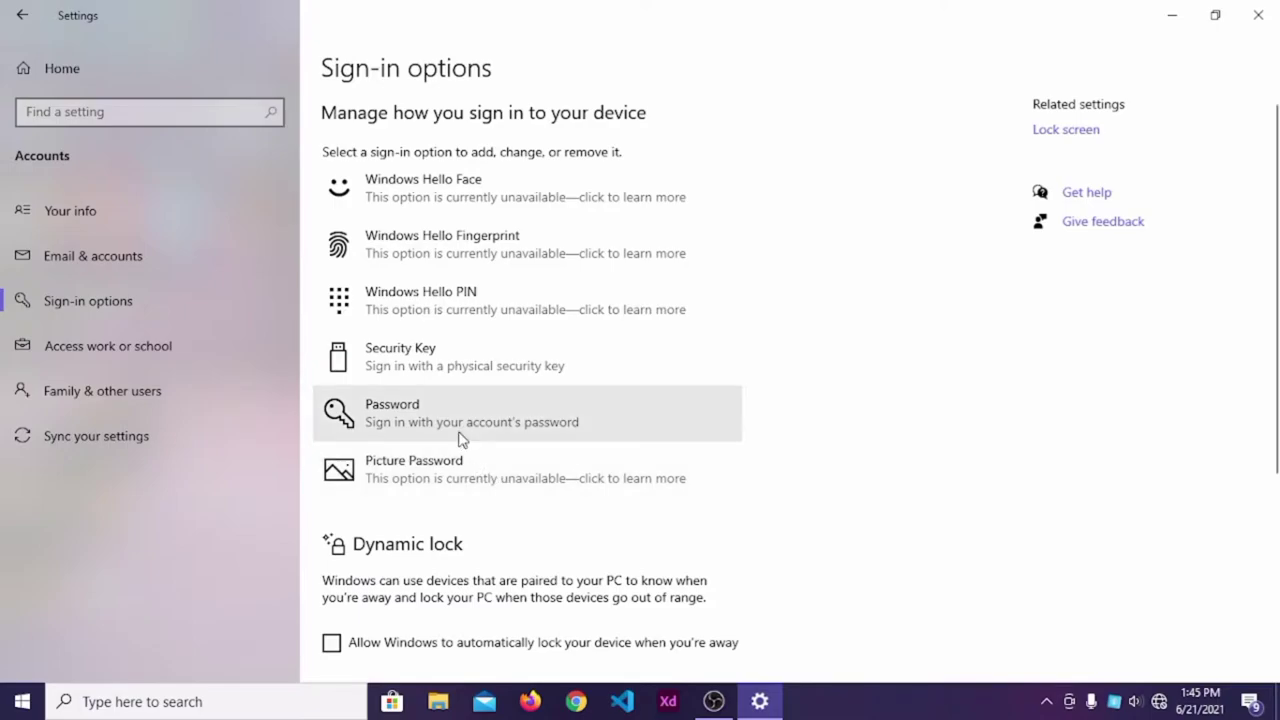
{"action": "left_click", "coordinate": [461, 439]}
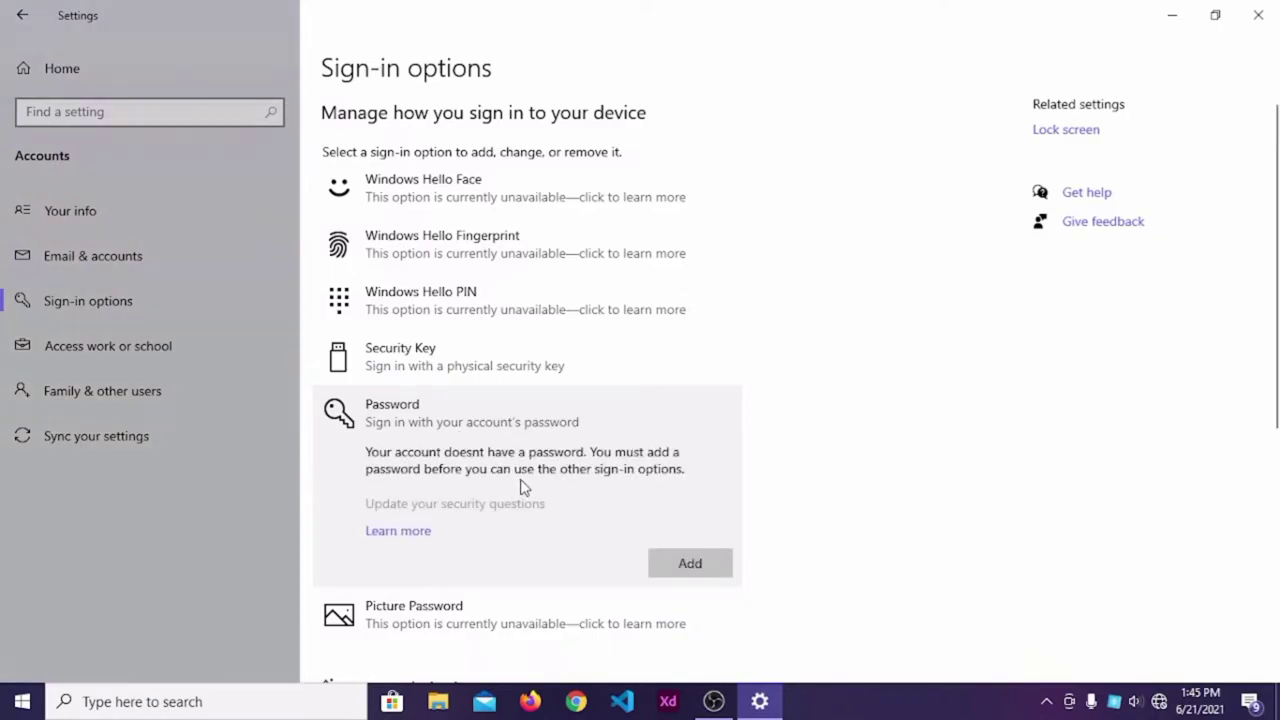
{"action": "scroll", "coordinate": [520, 486], "scroll_direction": "down", "scroll_amount": 2}
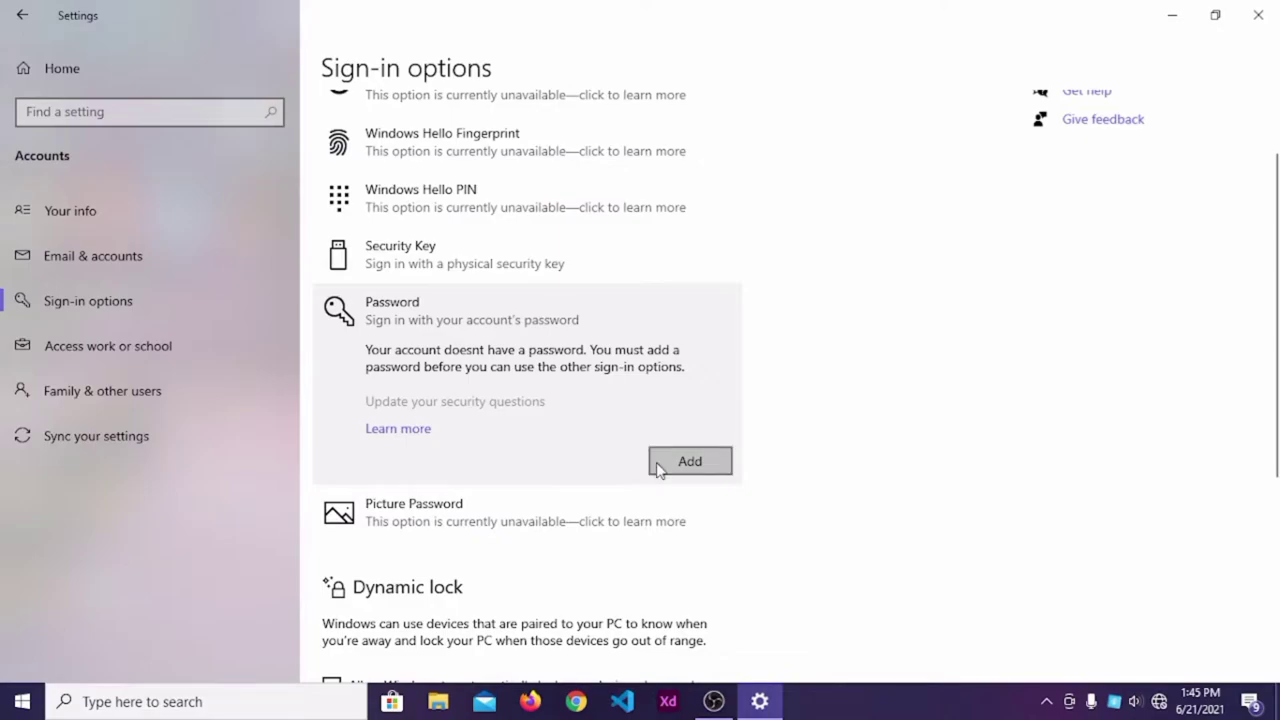
Add an account password, confirm it, enter a password hint and continue.
{"action": "left_click", "coordinate": [688, 461]}
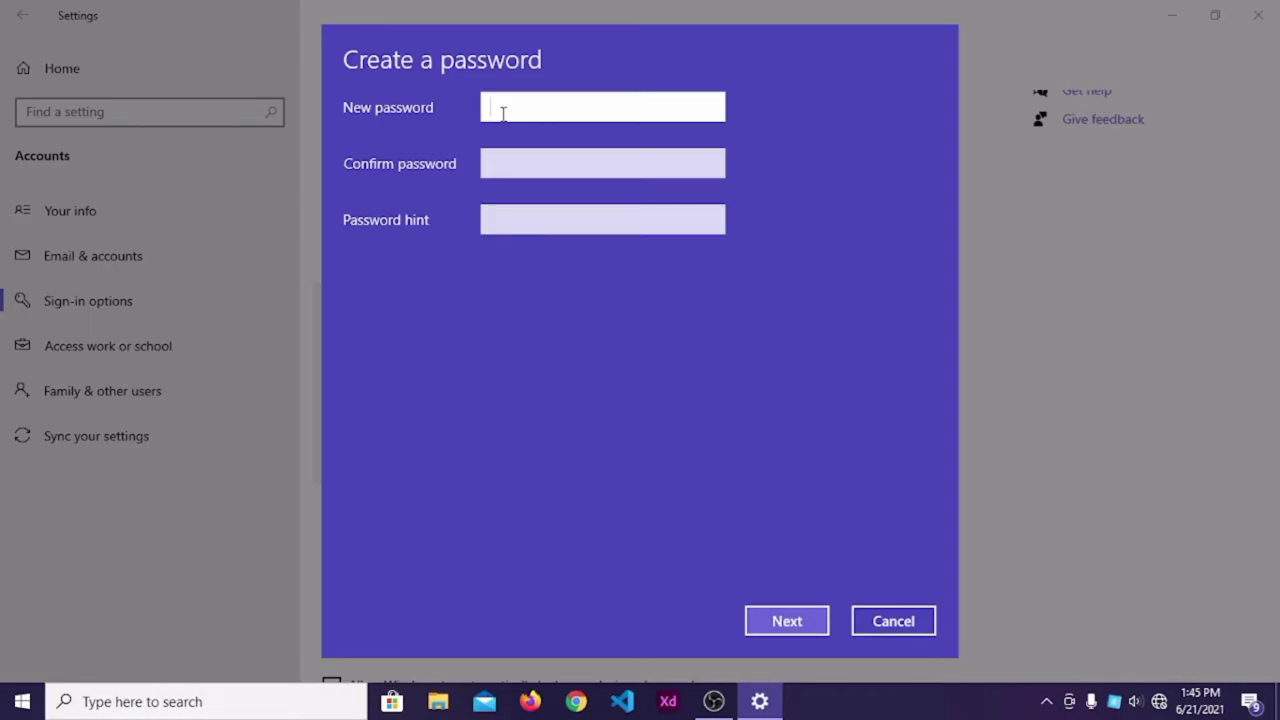
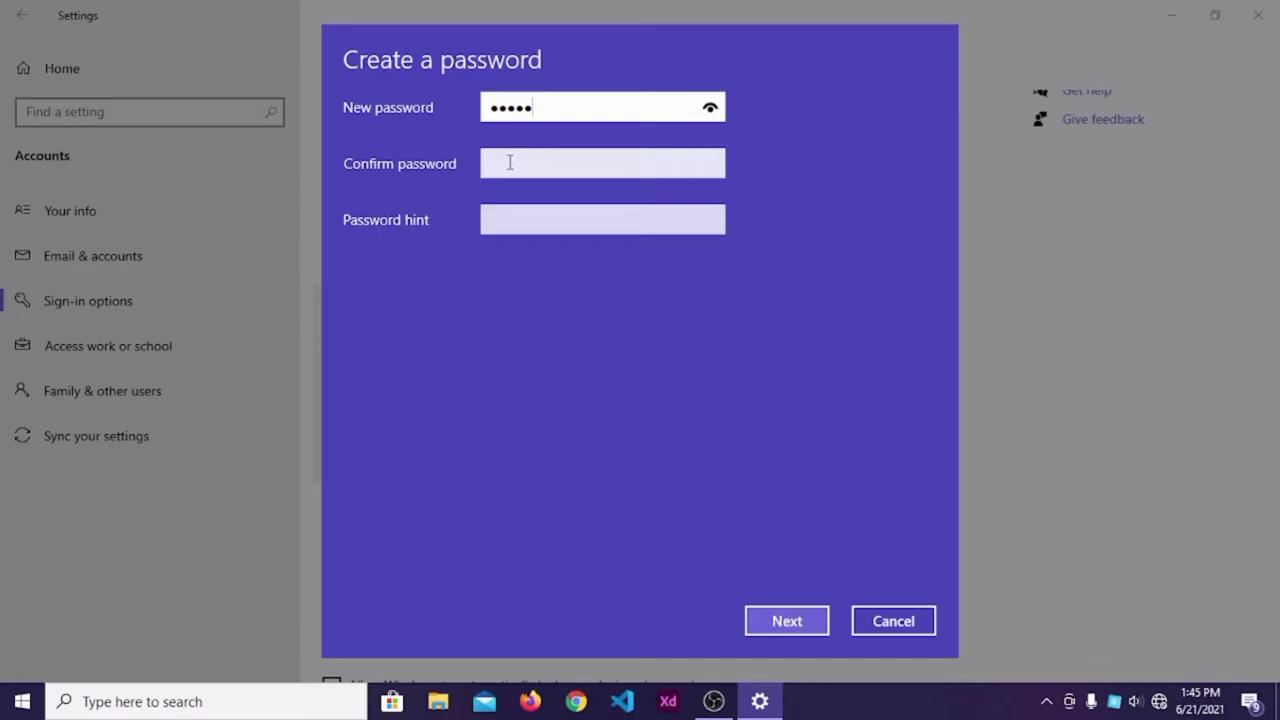
{"action": "left_click", "coordinate": [510, 163]}
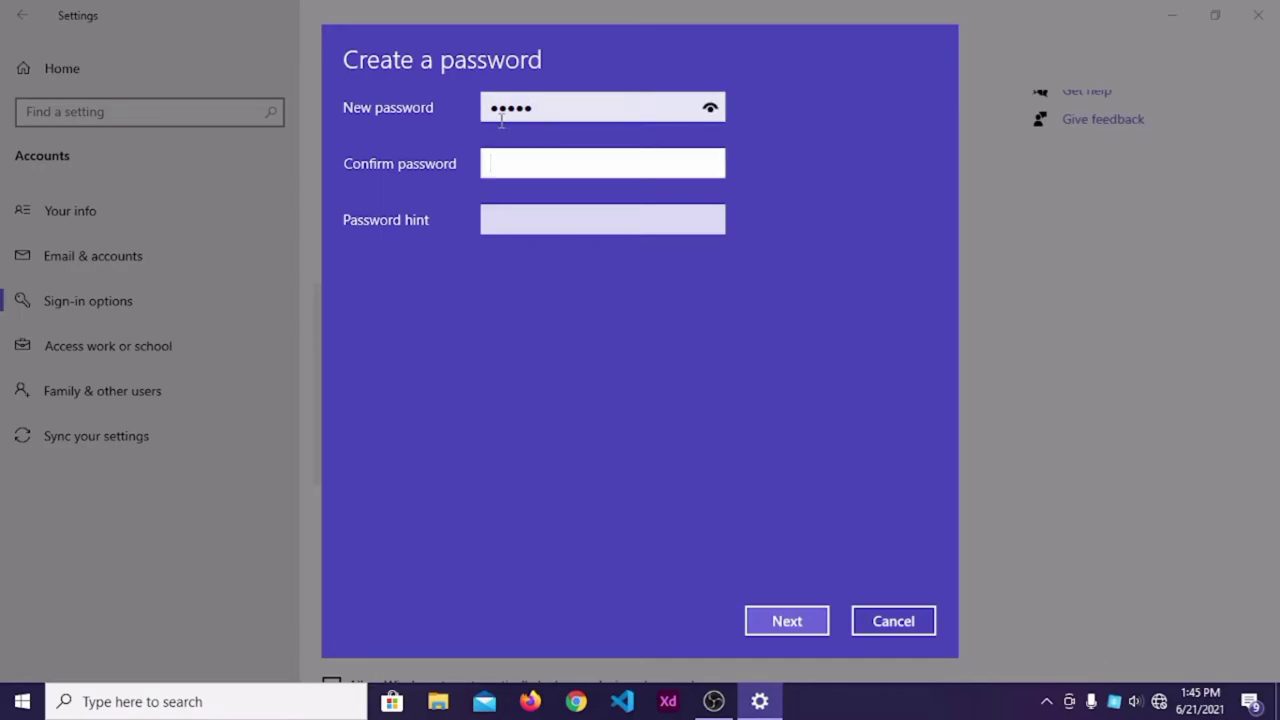
{"action": "type", "text": "*****"}
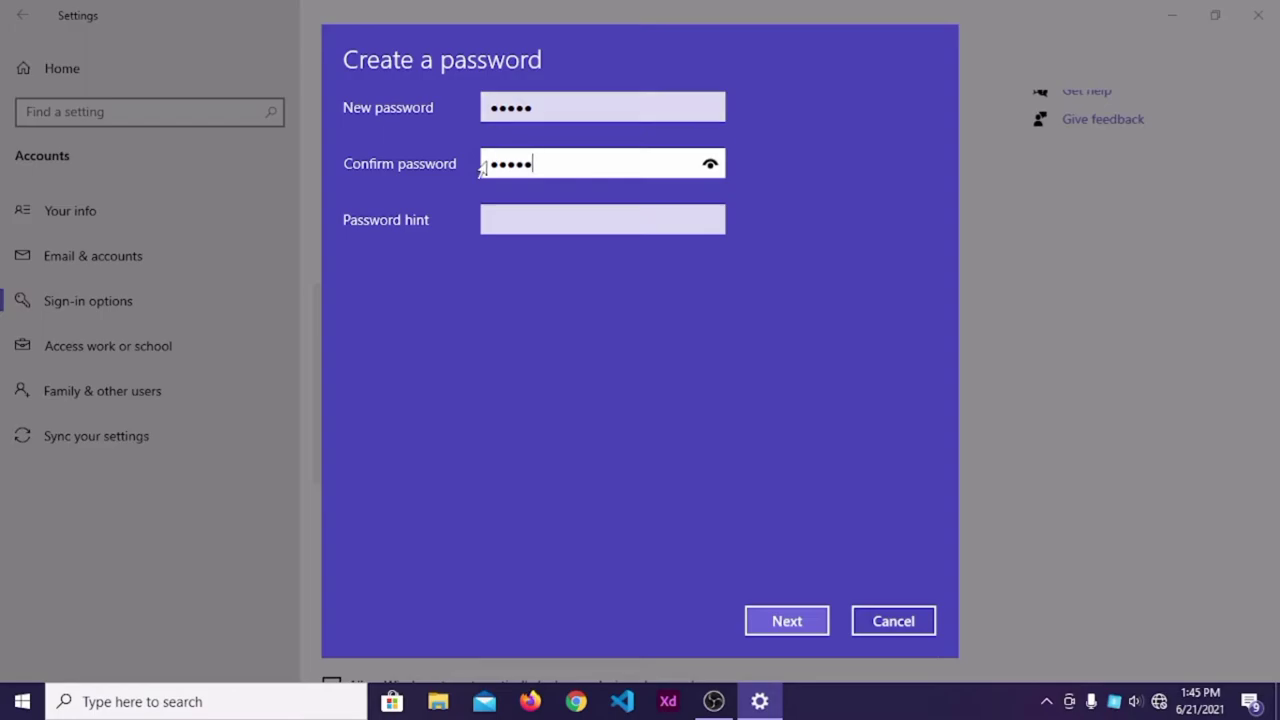
{"action": "left_click", "coordinate": [506, 219]}
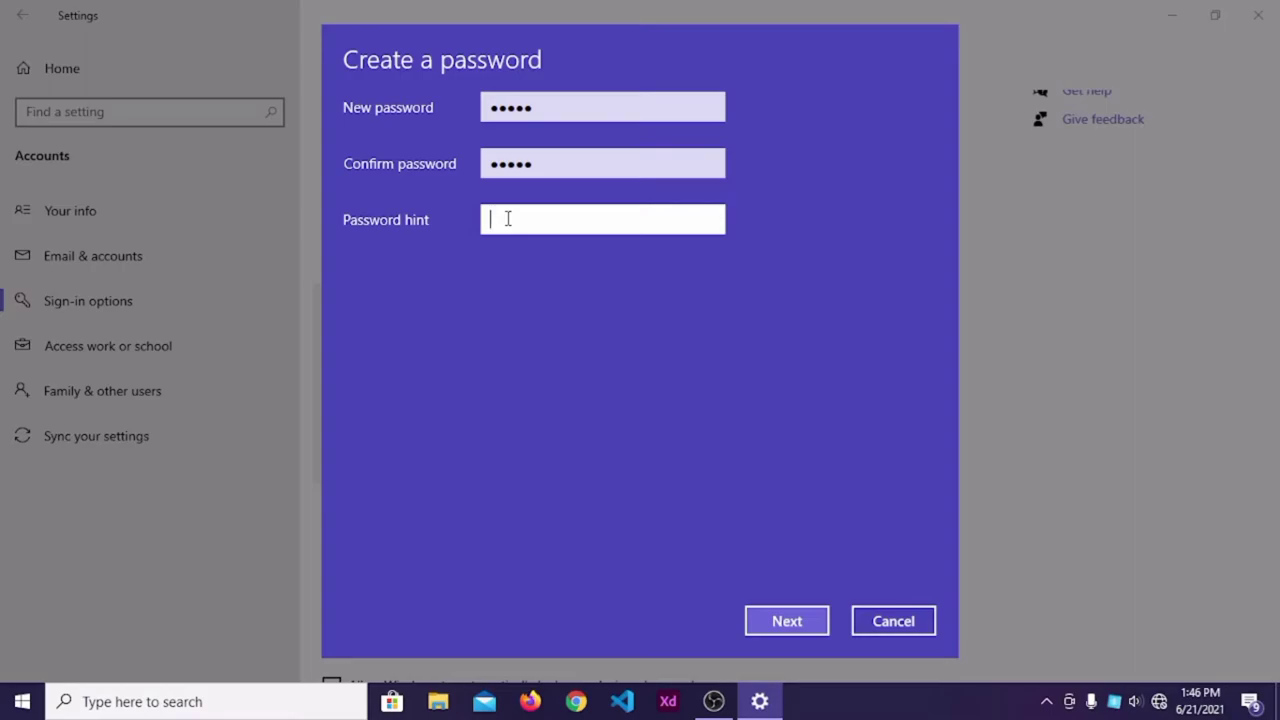
{"action": "type", "text": "H"}
{"action": "left_click", "coordinate": [808, 631]}
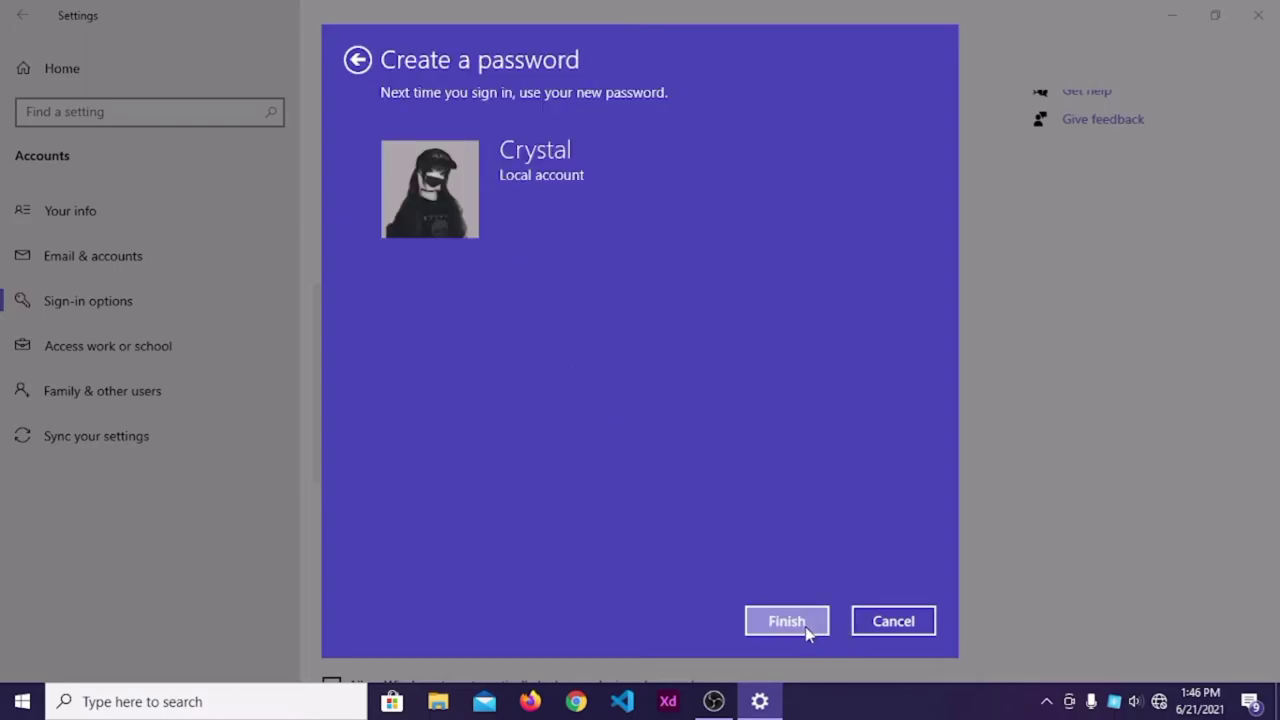
Finish creating the password, then start Picture Password setup and enter the account password.
{"action": "left_click", "coordinate": [802, 624]}
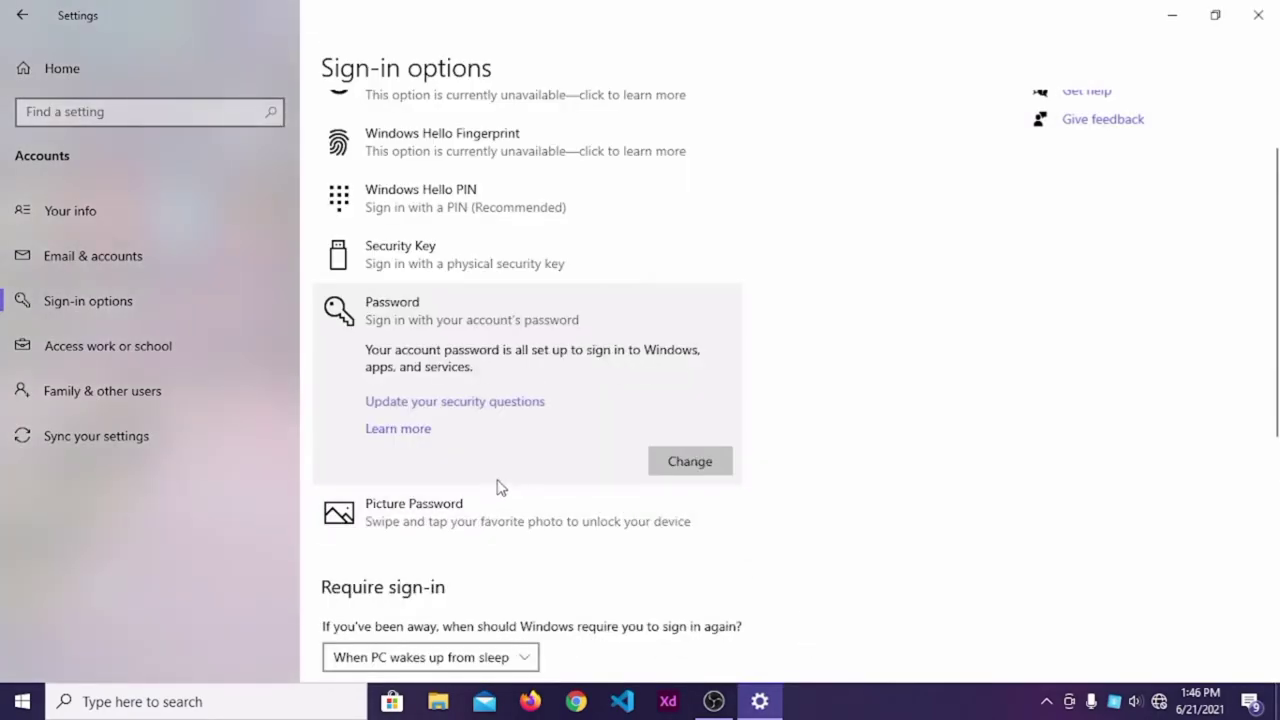
{"action": "left_click", "coordinate": [440, 515]}
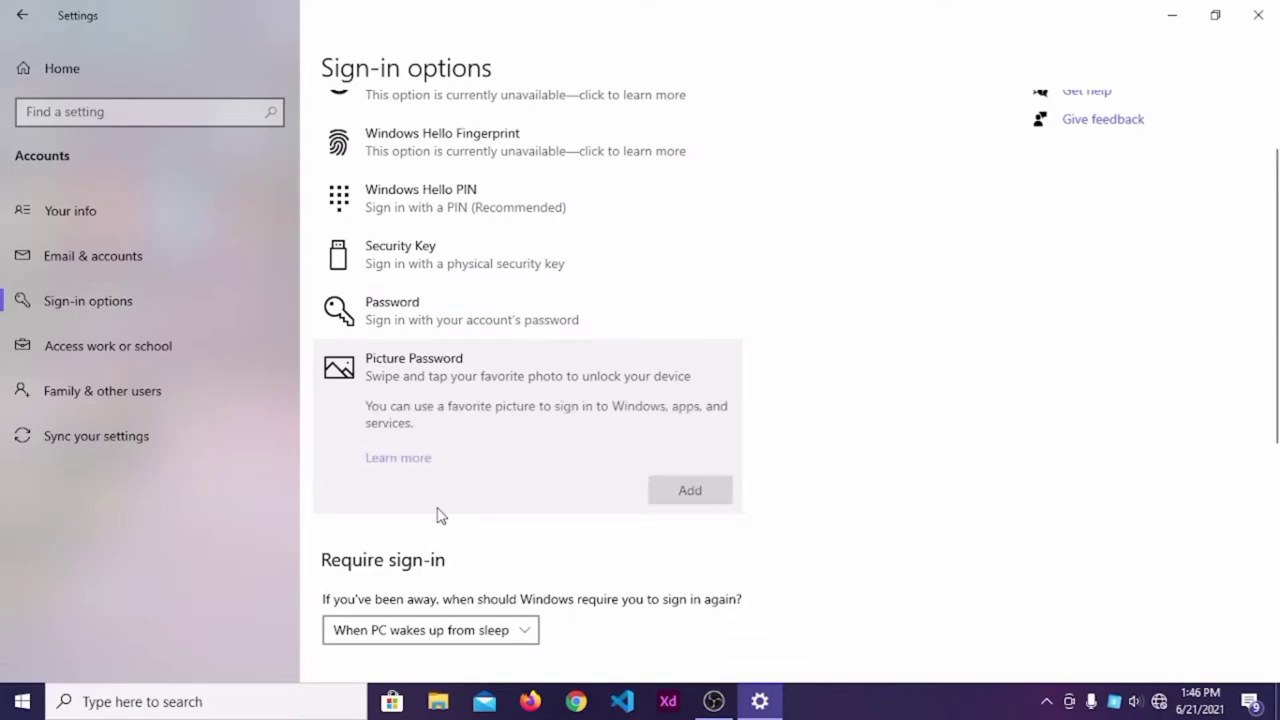
{"action": "left_click", "coordinate": [684, 493]}
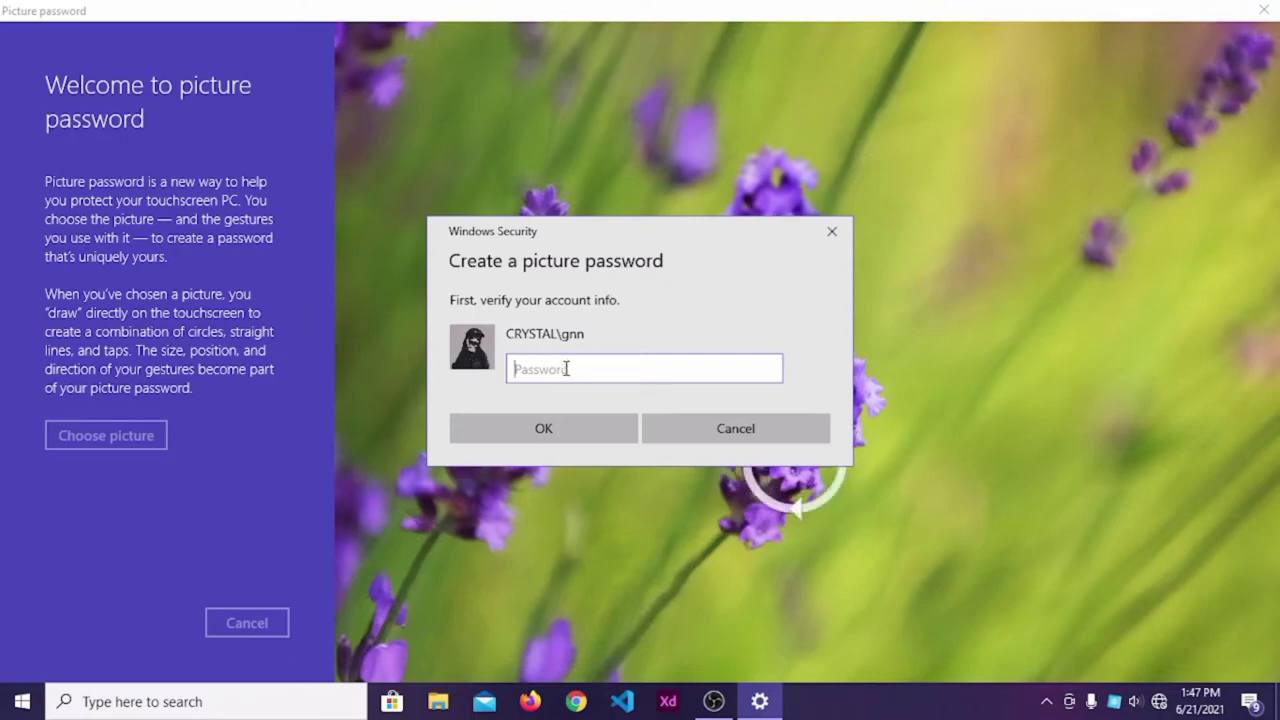
{"action": "type", "text": "*****"}
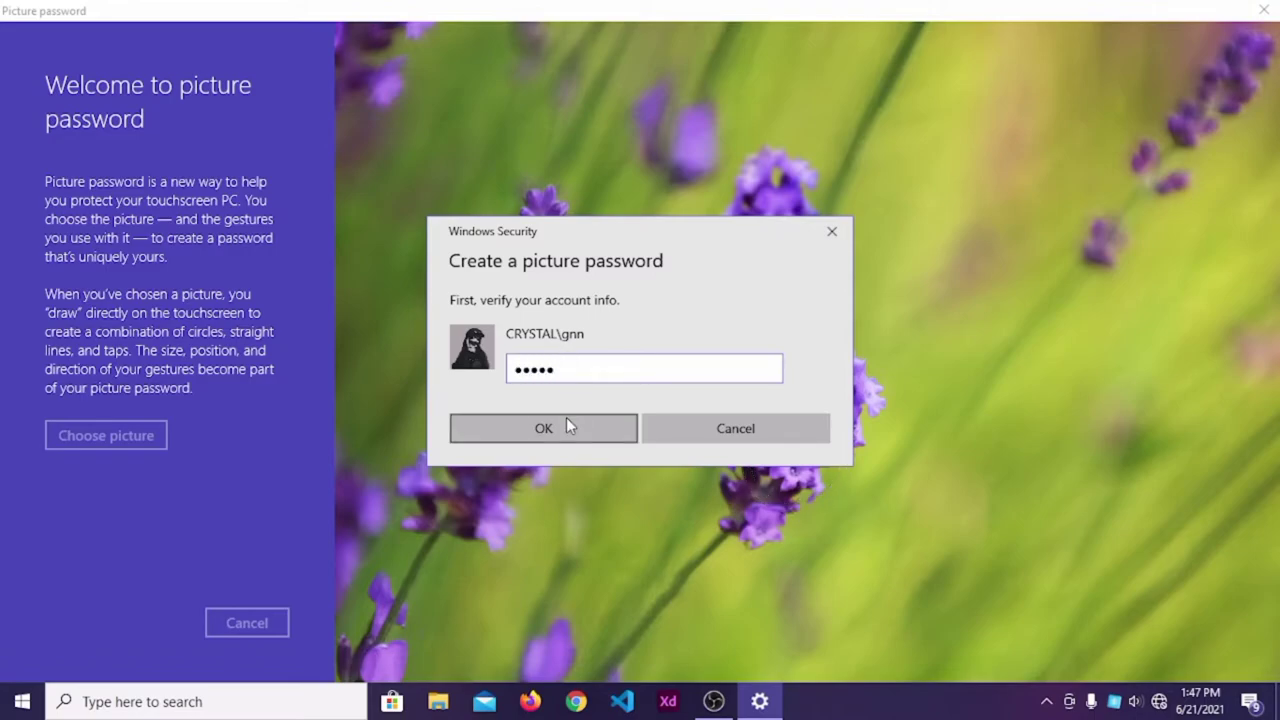
Verify the account and load anime-anime-girls-aoi-ogata-wallpaper-preview.jpg from Pictures > 20200116_2028 > aa.
{"action": "left_click", "coordinate": [566, 417]}
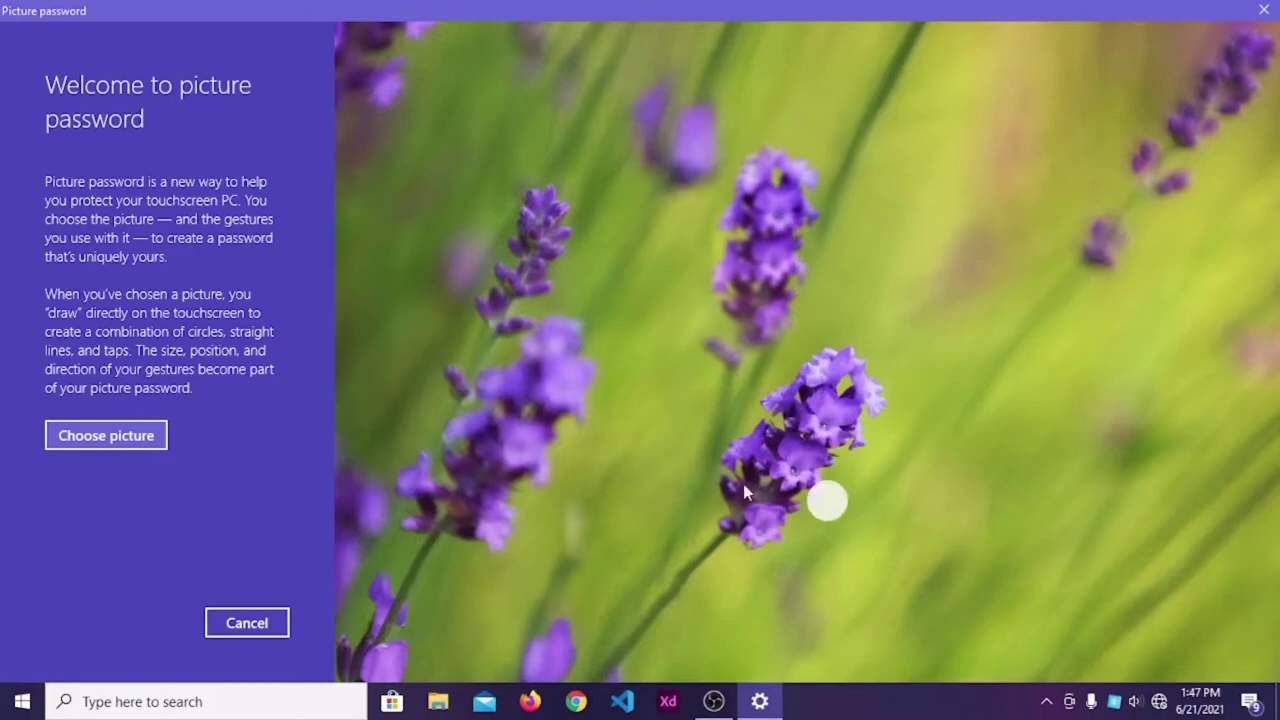
{"action": "left_click", "coordinate": [129, 436]}
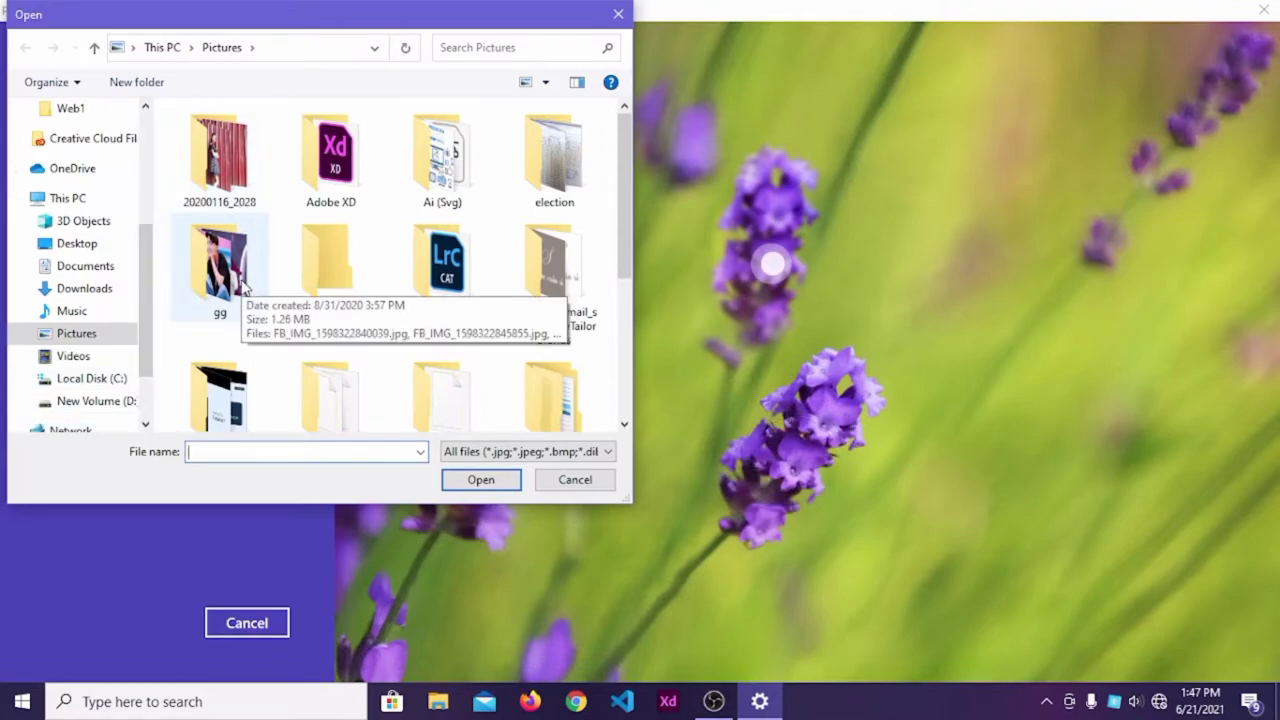
{"action": "scroll", "coordinate": [243, 287], "scroll_direction": "down", "scroll_amount": 3}
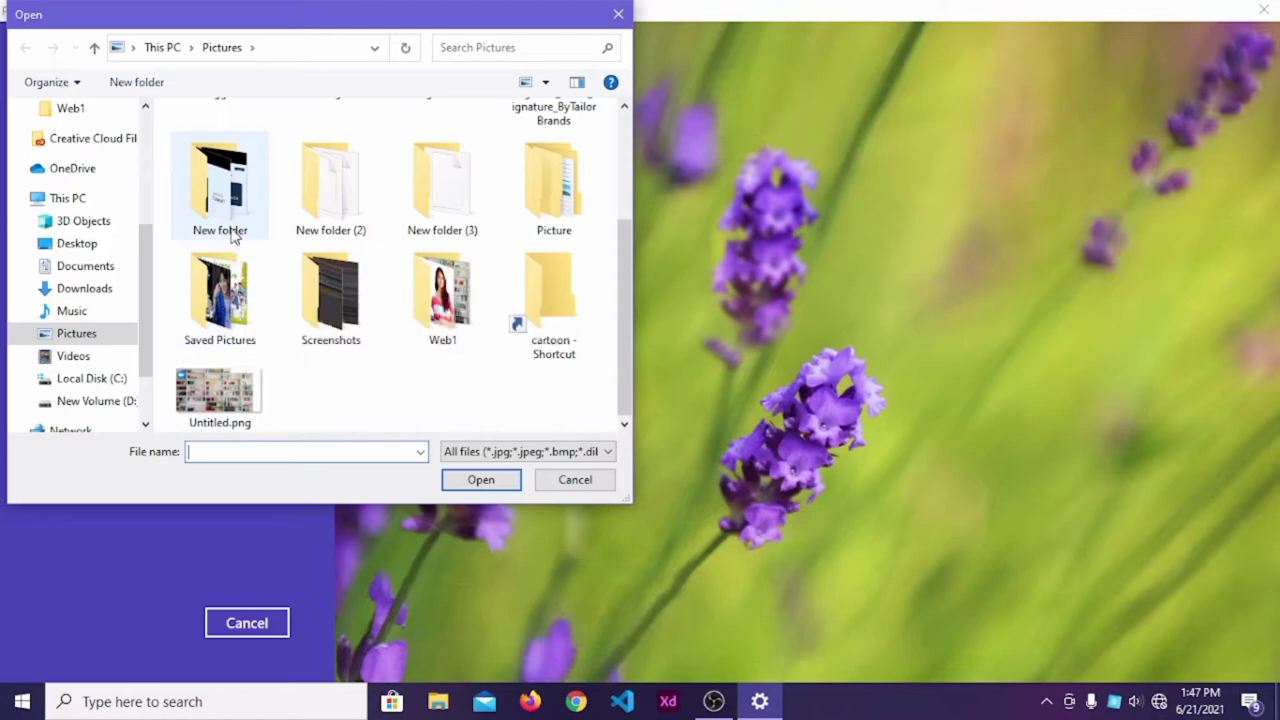
{"action": "scroll", "coordinate": [232, 234], "scroll_direction": "up", "scroll_amount": 1}
{"action": "scroll", "coordinate": [394, 357], "scroll_direction": "up", "scroll_amount": 1}
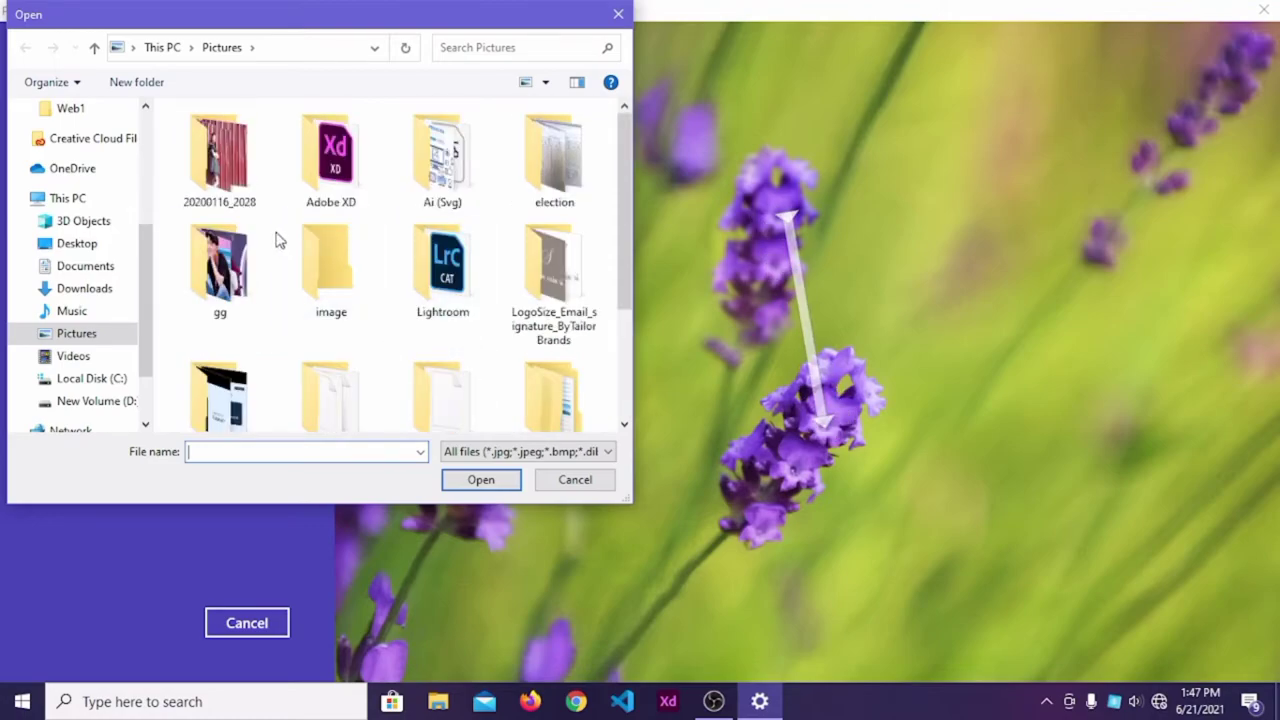
{"action": "double_click", "coordinate": [246, 206]}
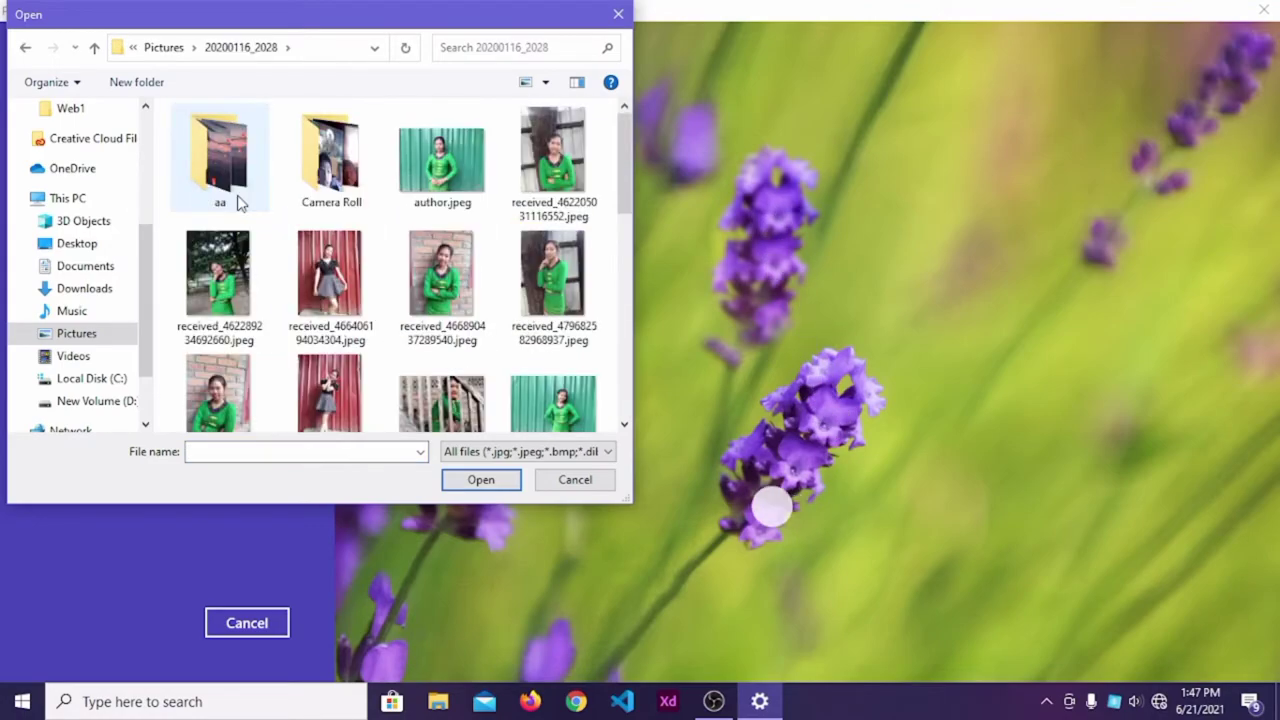
{"action": "double_click", "coordinate": [238, 203]}
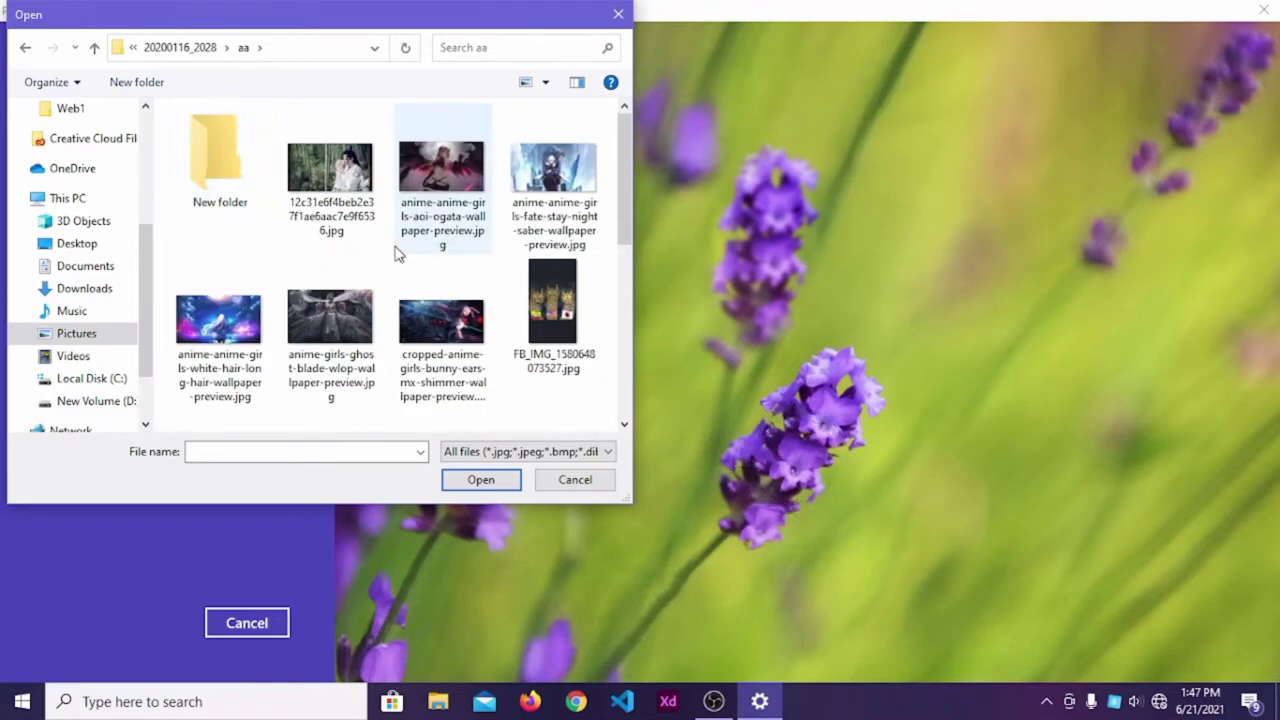
{"action": "scroll", "coordinate": [398, 252], "scroll_direction": "down", "scroll_amount": 3}
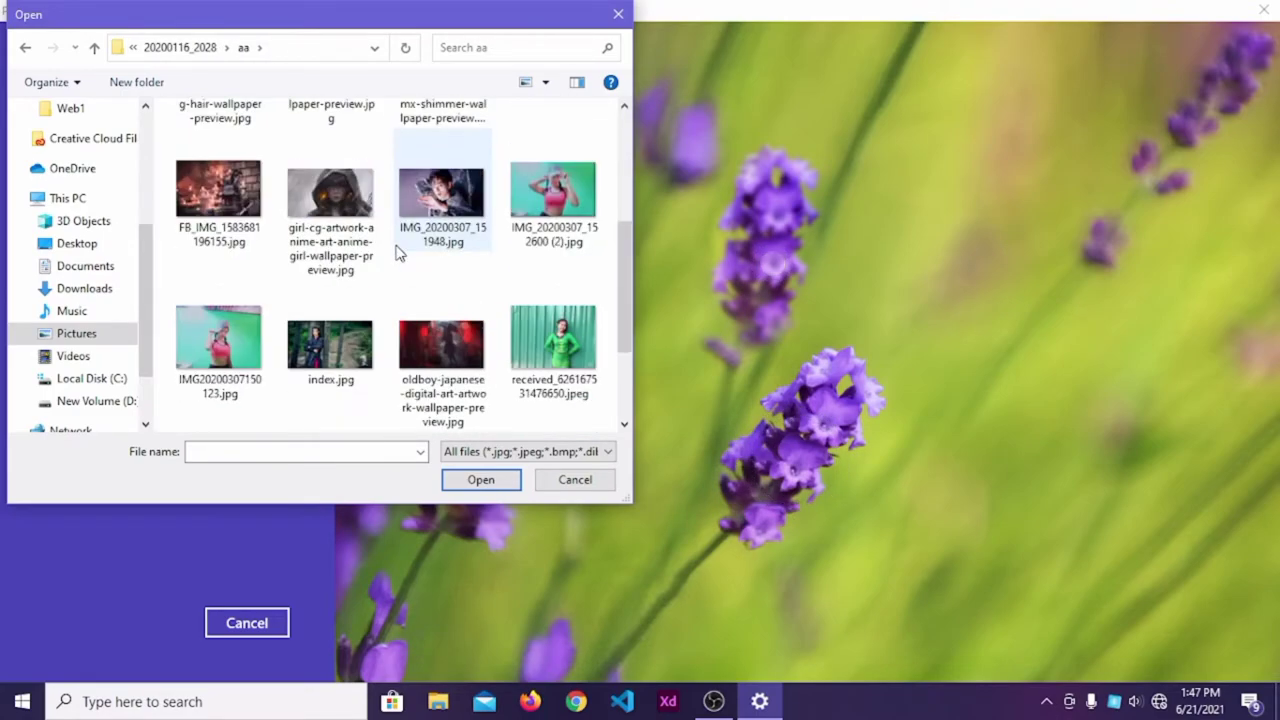
{"action": "scroll", "coordinate": [398, 252], "scroll_direction": "down", "scroll_amount": 2}
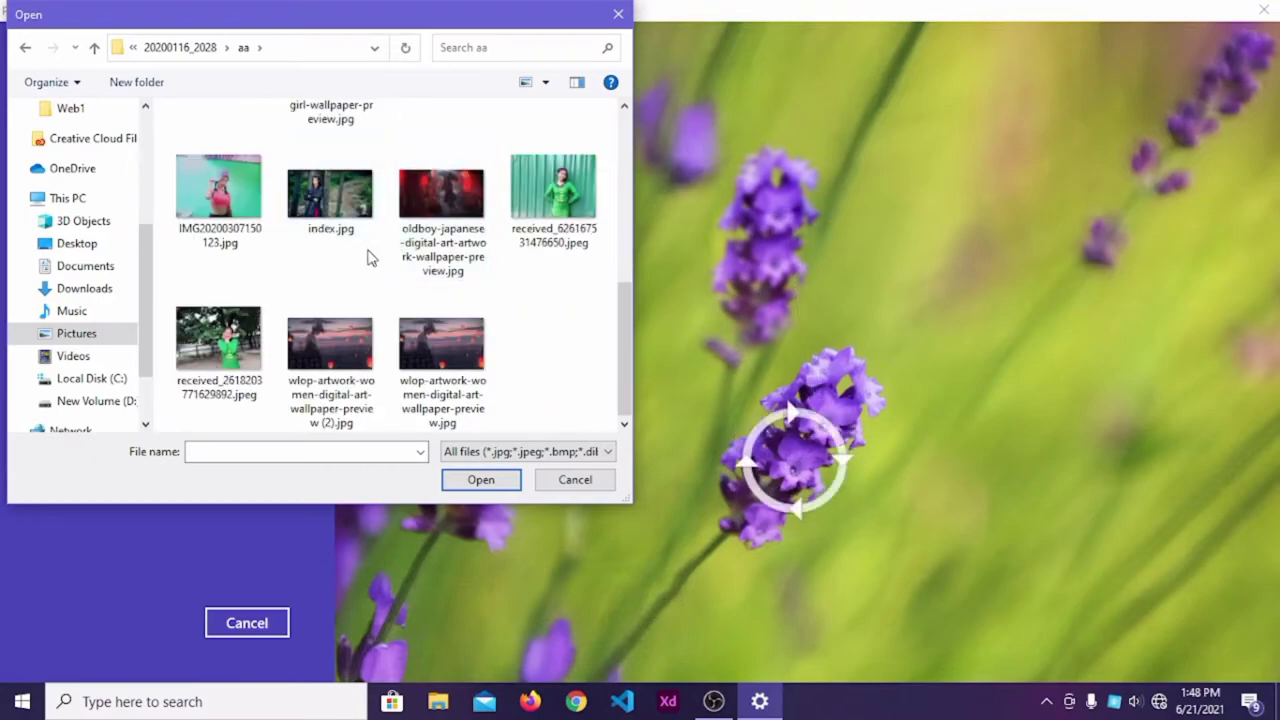
{"action": "scroll", "coordinate": [368, 258], "scroll_direction": "up", "scroll_amount": 5}
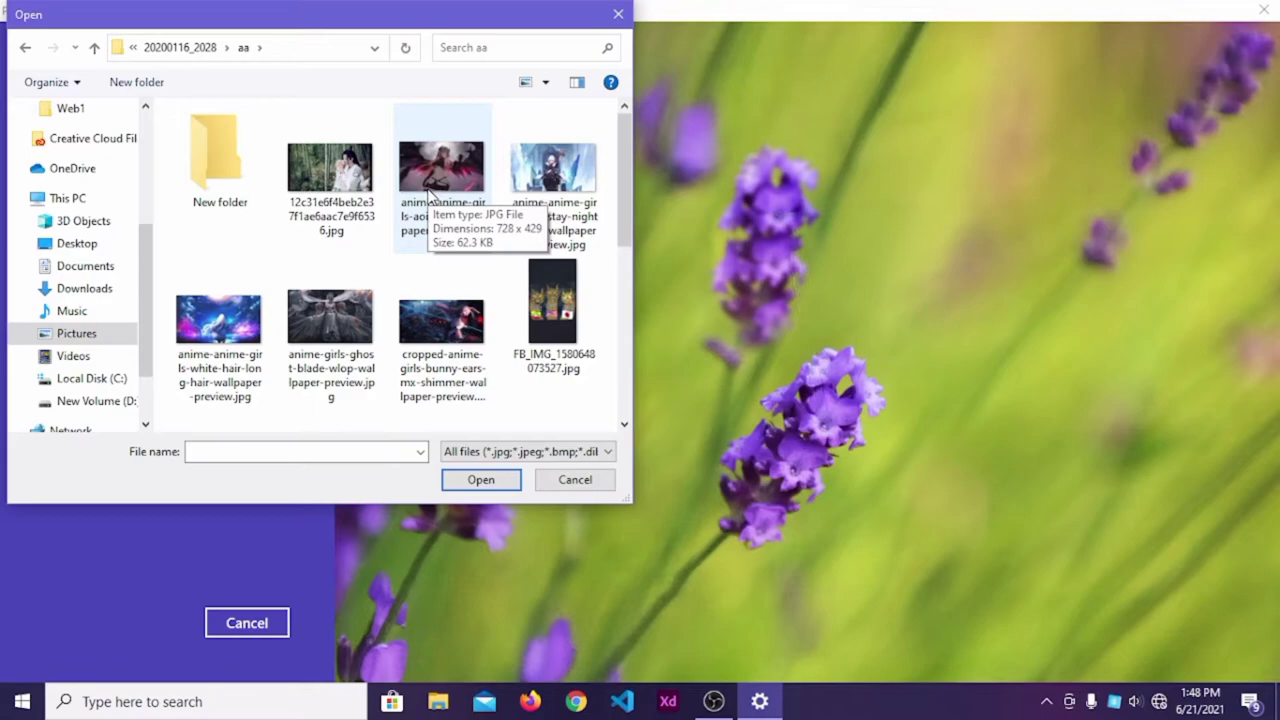
{"action": "left_click", "coordinate": [432, 195]}
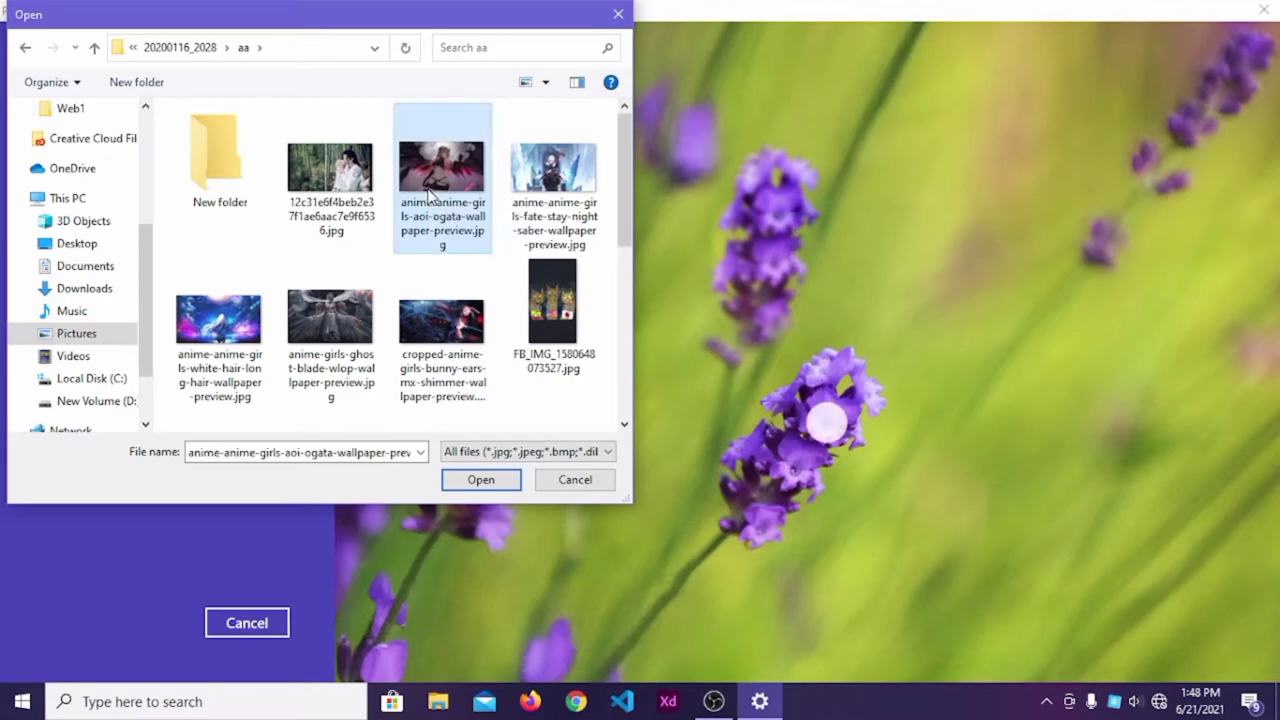
{"action": "left_click", "coordinate": [458, 481]}
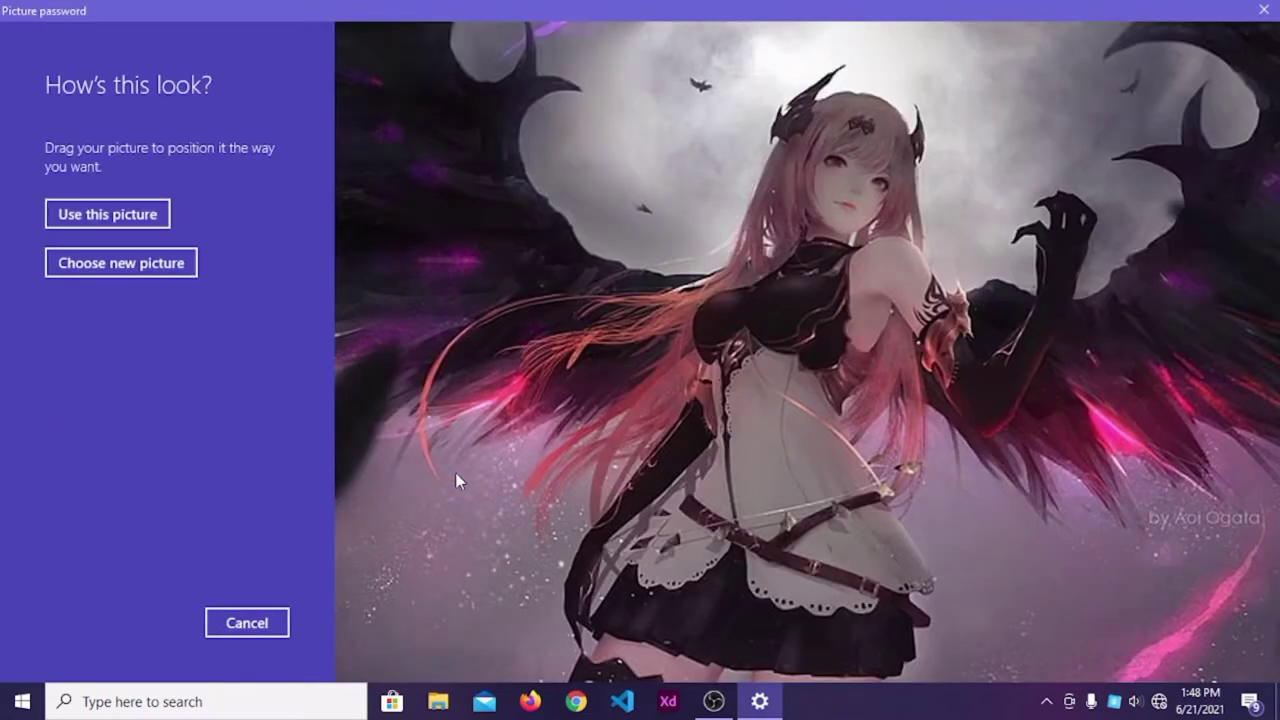
Position and accept the picture, then draw a tap, a circle near the raised hand, and a tap.
{"action": "left_click_drag", "start_coordinate": [483, 427], "coordinate": [396, 520]}
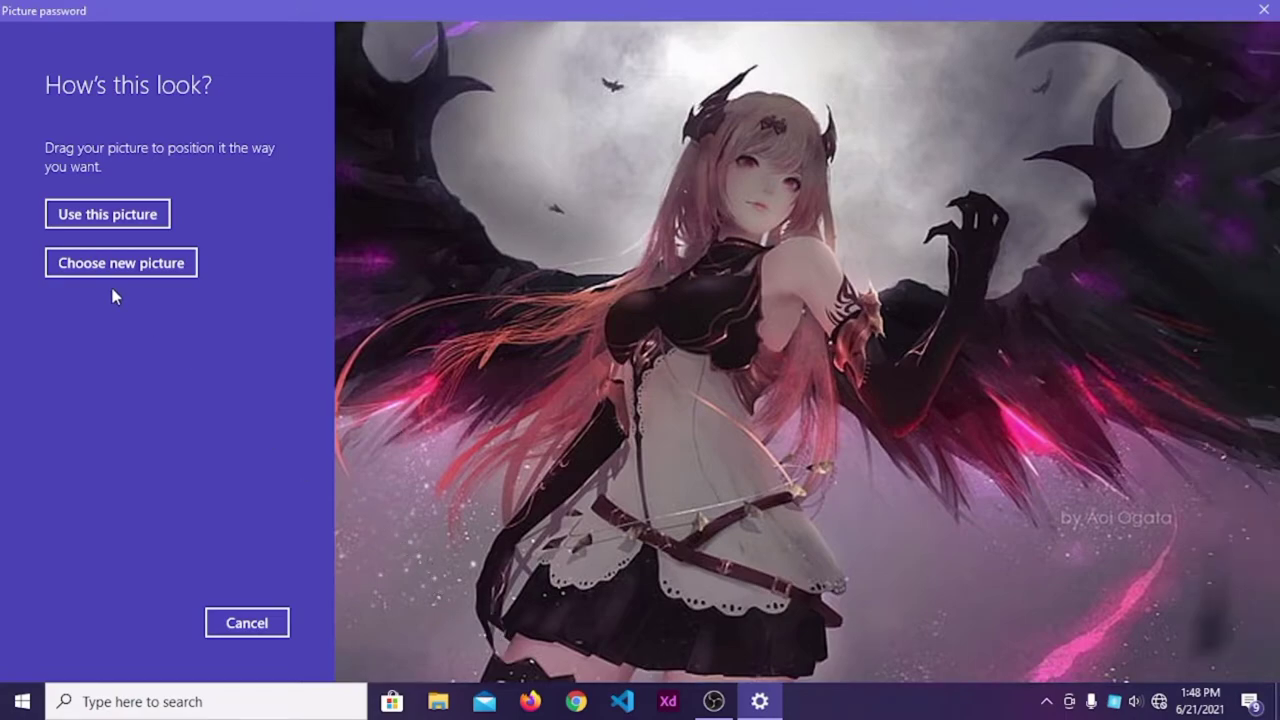
{"action": "left_click", "coordinate": [107, 218]}
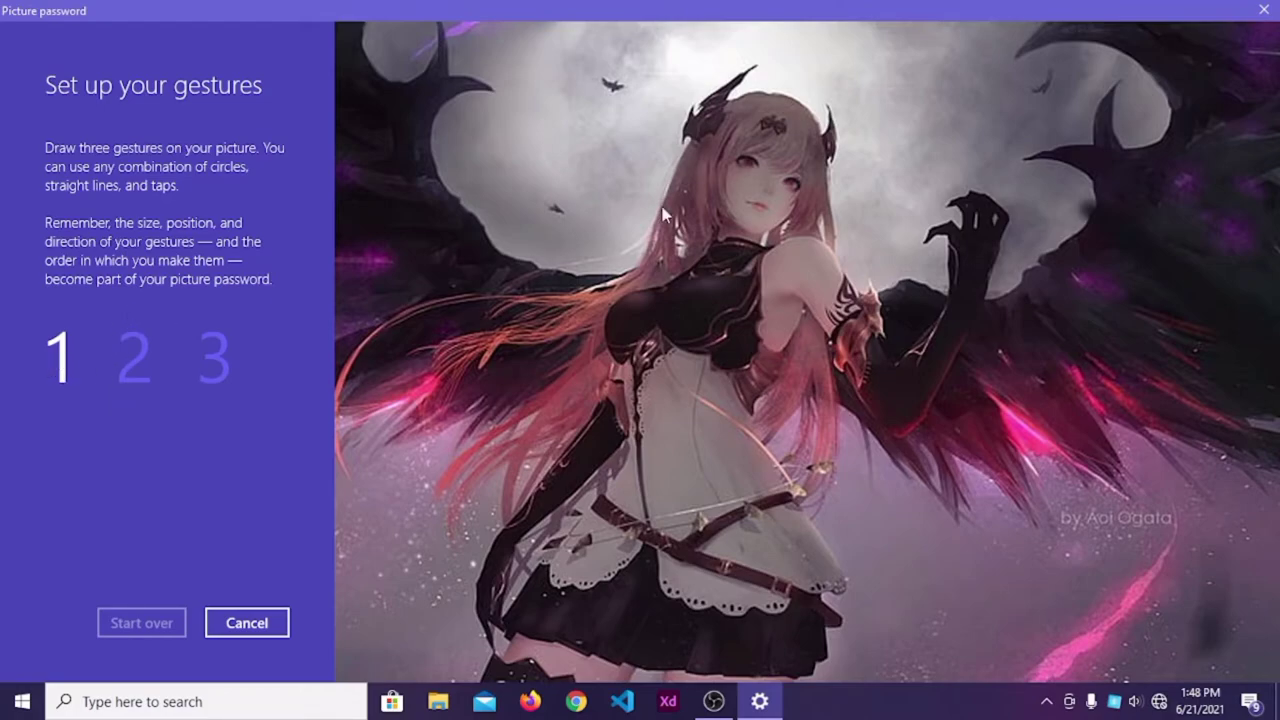
{"action": "left_click", "coordinate": [778, 128]}
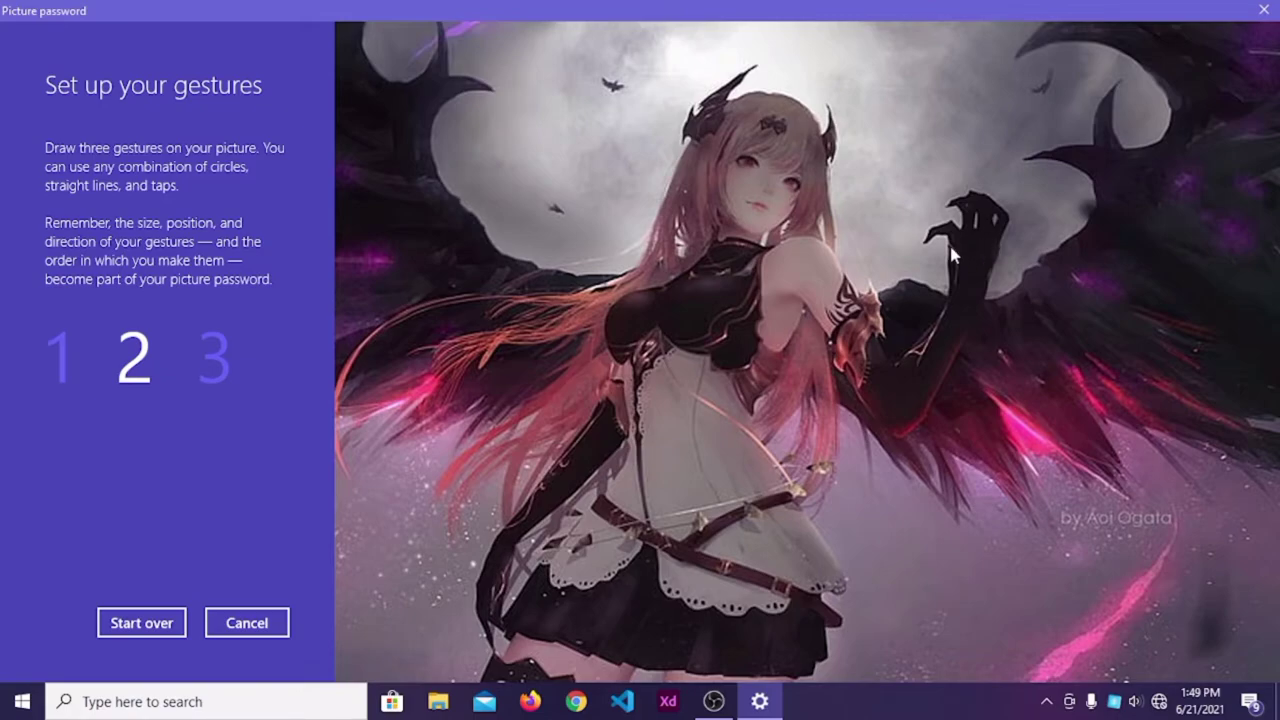
{"action": "left_click_drag", "start_coordinate": [975, 243], "coordinate": [966, 258]}
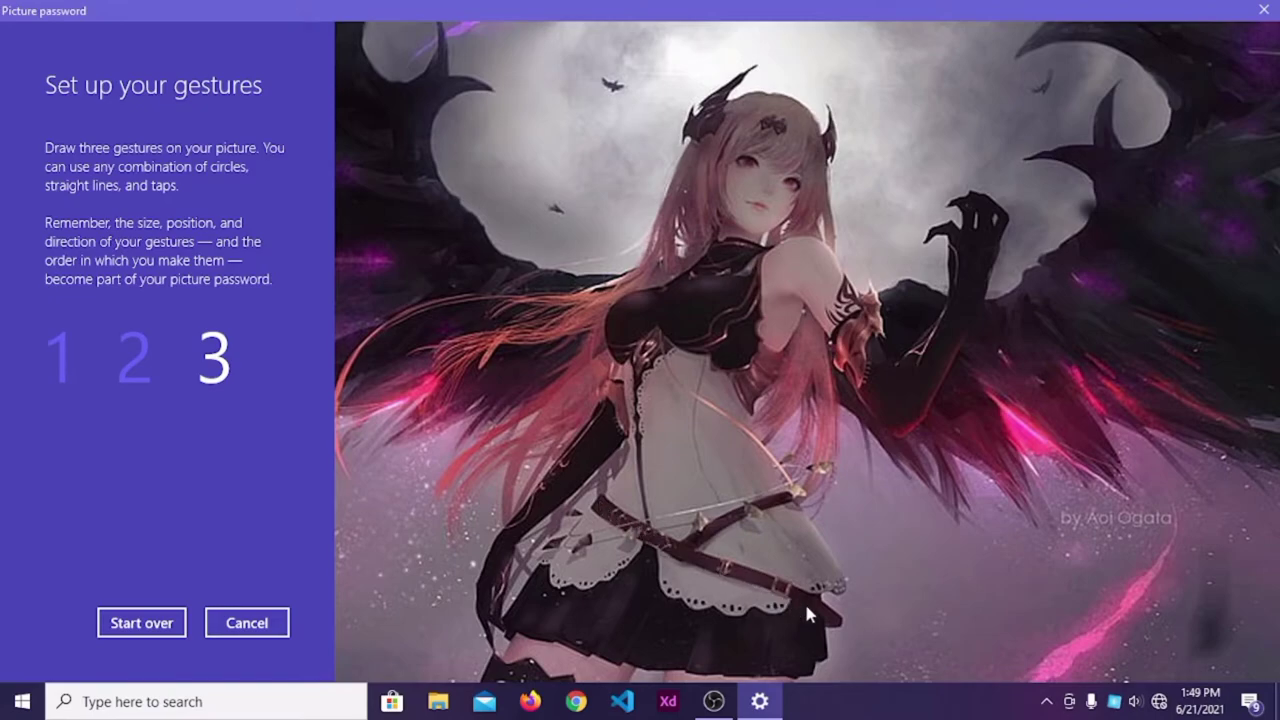
{"action": "left_click", "coordinate": [838, 627]}
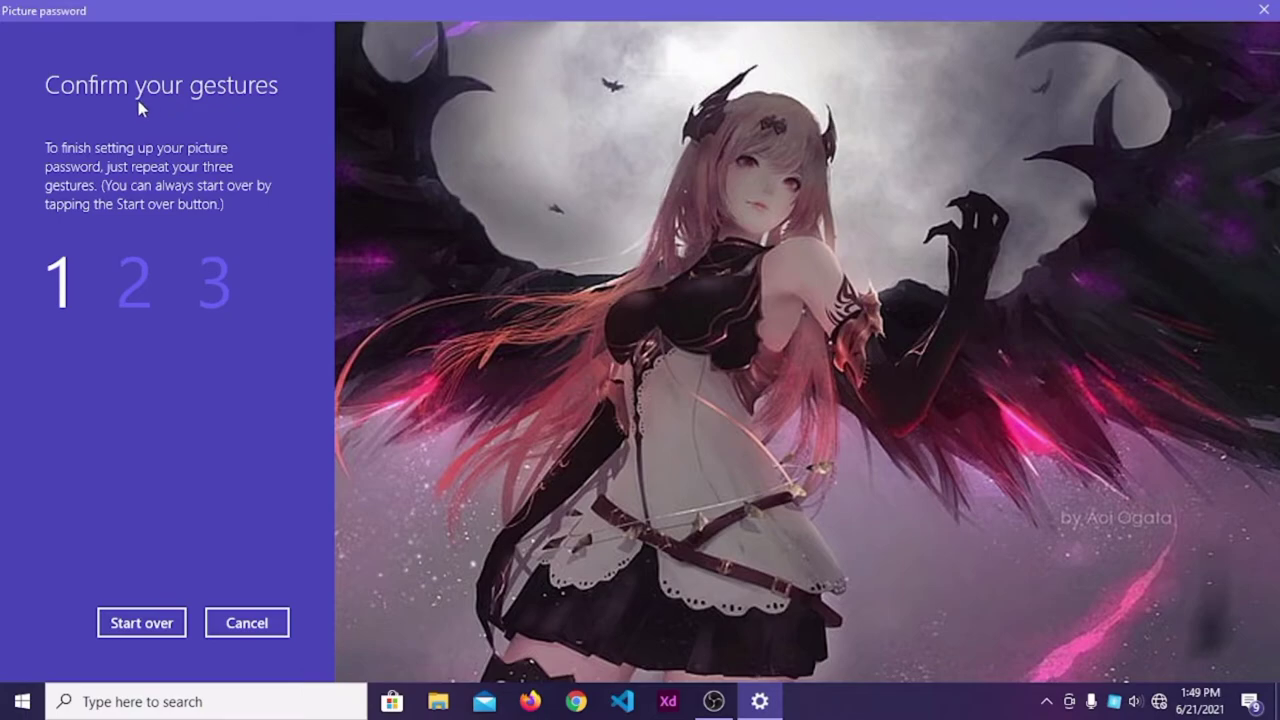
Repeat the three gestures to confirm them and complete the picture password.
{"action": "left_click", "coordinate": [773, 124]}
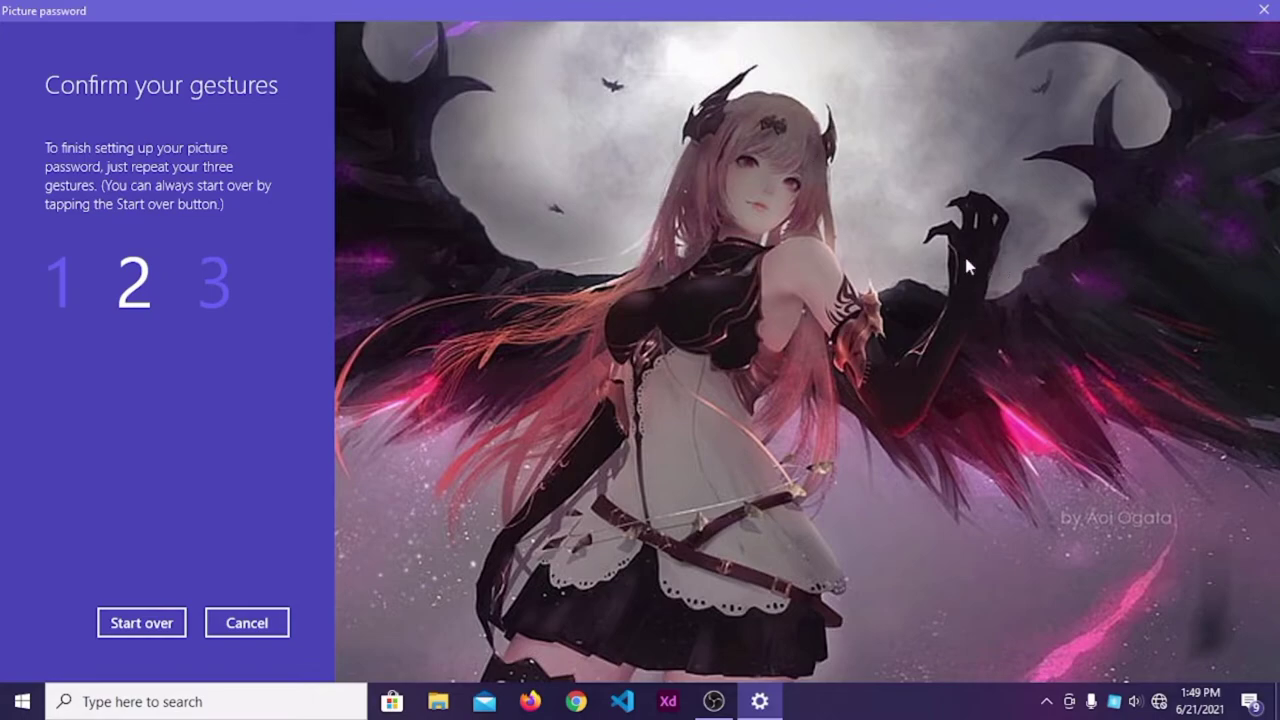
{"action": "left_click", "coordinate": [973, 214]}
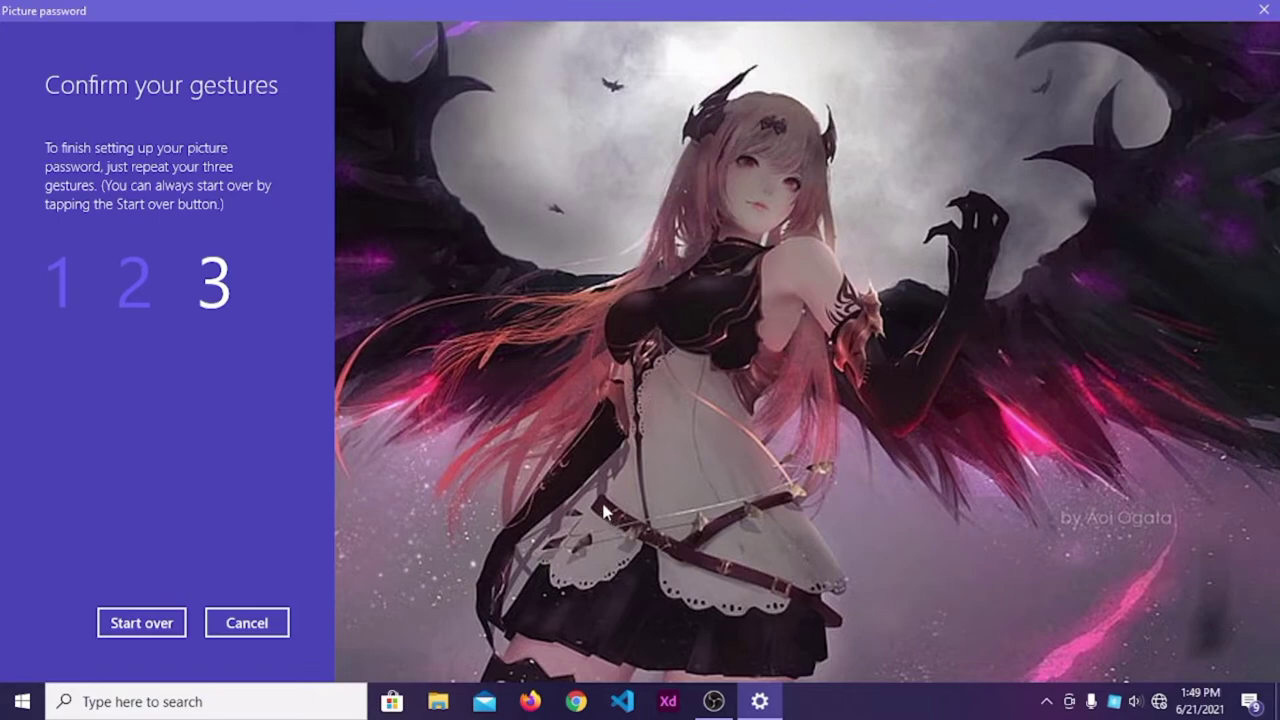
{"action": "mouse_move", "coordinate": [622, 527]}
{"action": "left_mouse_down"}
{"action": "mouse_move", "coordinate": [683, 543]}
{"action": "mouse_move", "coordinate": [852, 630]}
{"action": "left_mouse_up"}
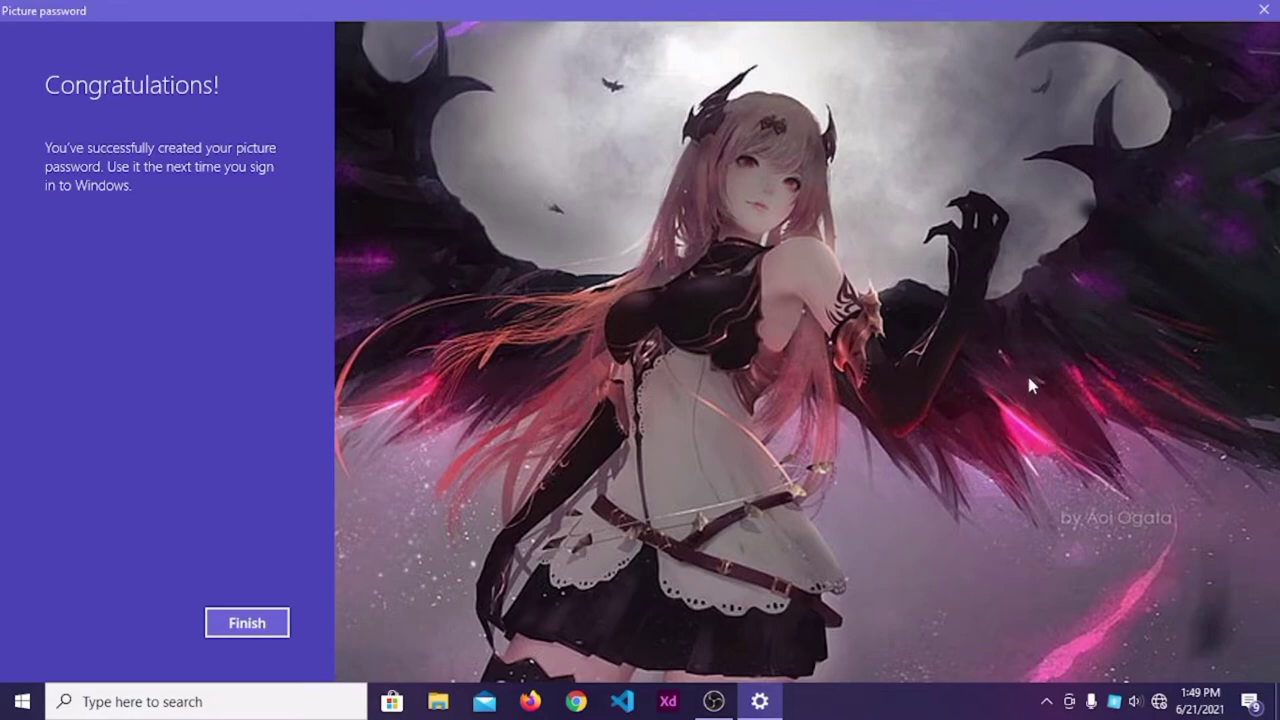
{"action": "left_click", "coordinate": [278, 621]}
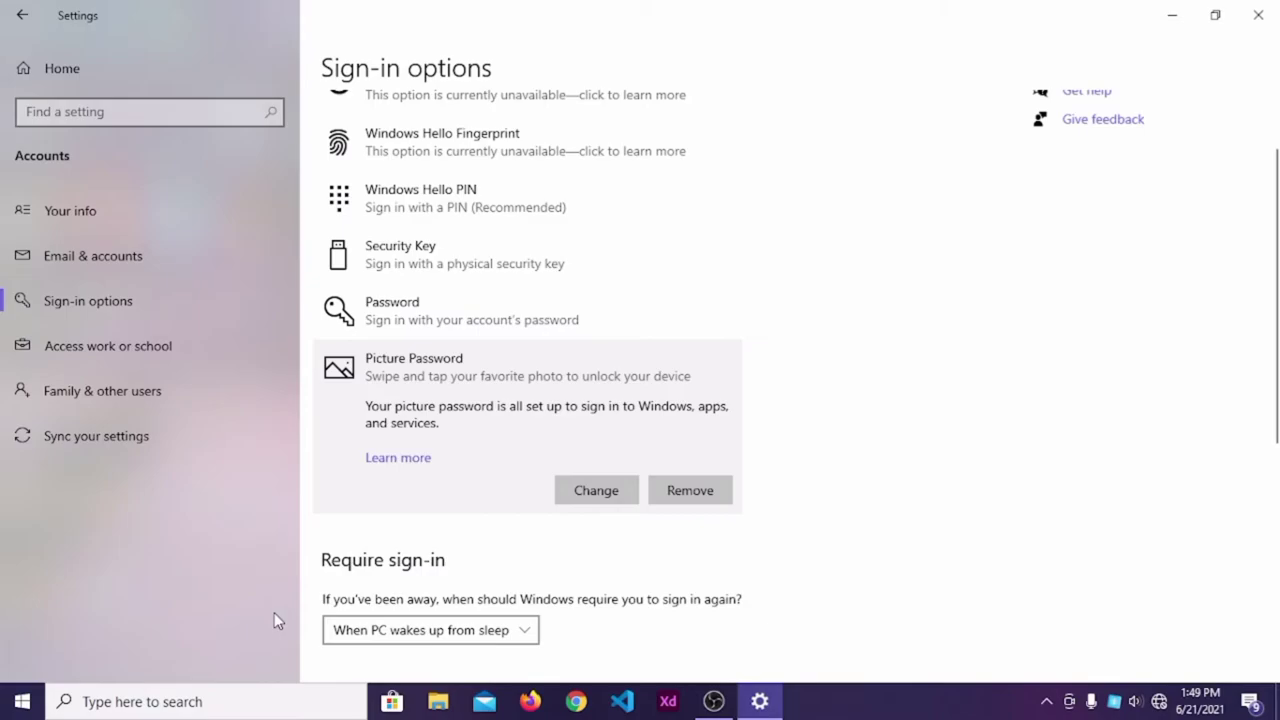
Expand Windows Hello PIN and start adding a PIN.
{"action": "left_click", "coordinate": [478, 206]}
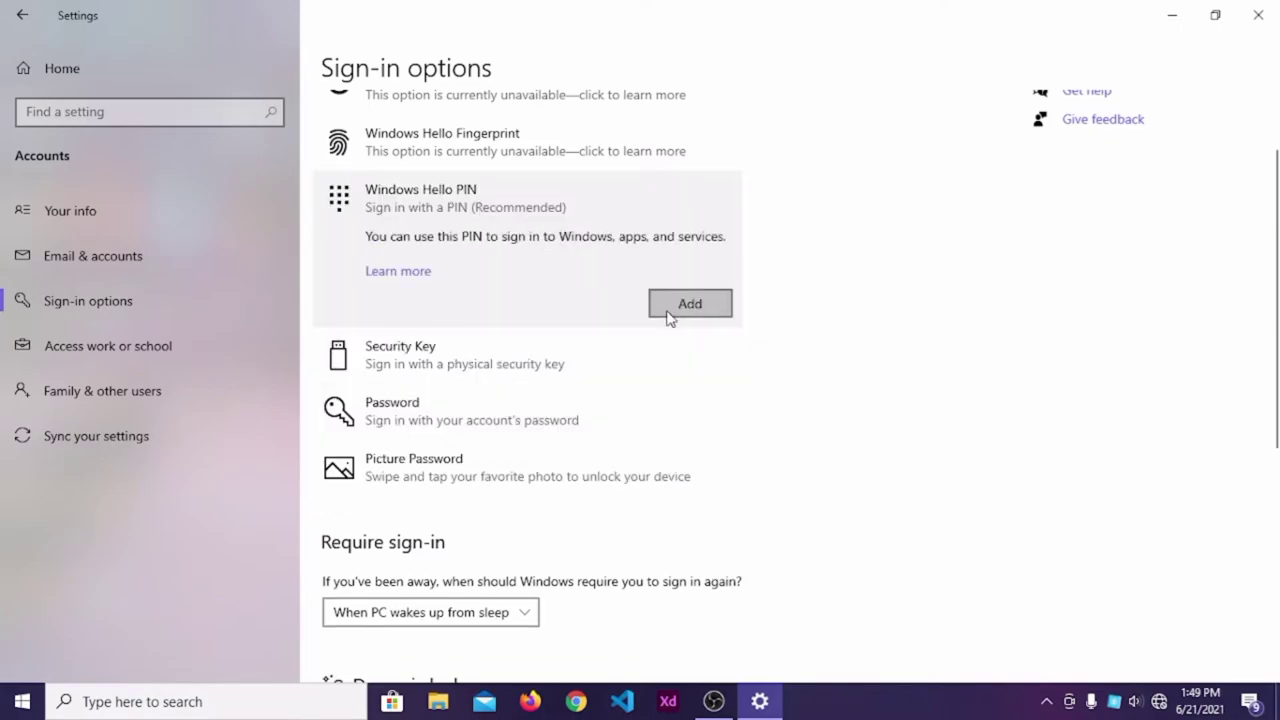
{"action": "left_click", "coordinate": [670, 316]}
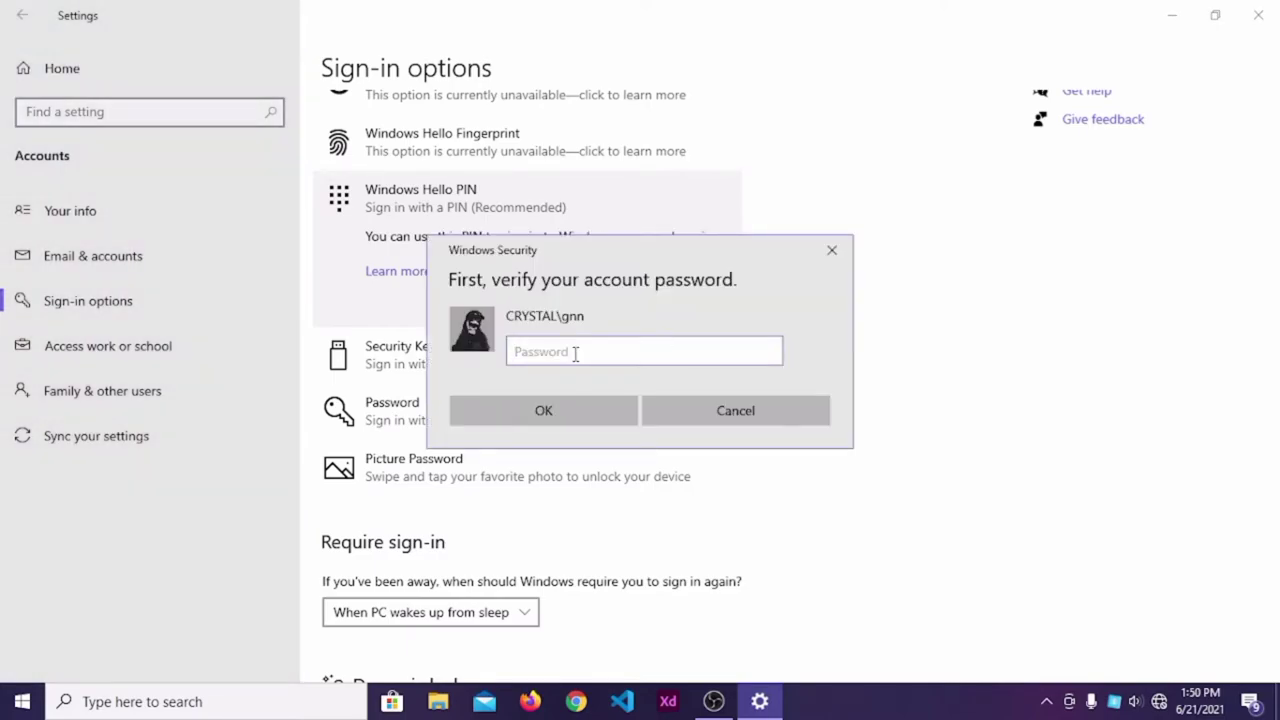
Enter the account password in the Windows Security prompt and submit it.
{"action": "type", "text": "•••••"}
{"action": "left_click", "coordinate": [574, 413]}
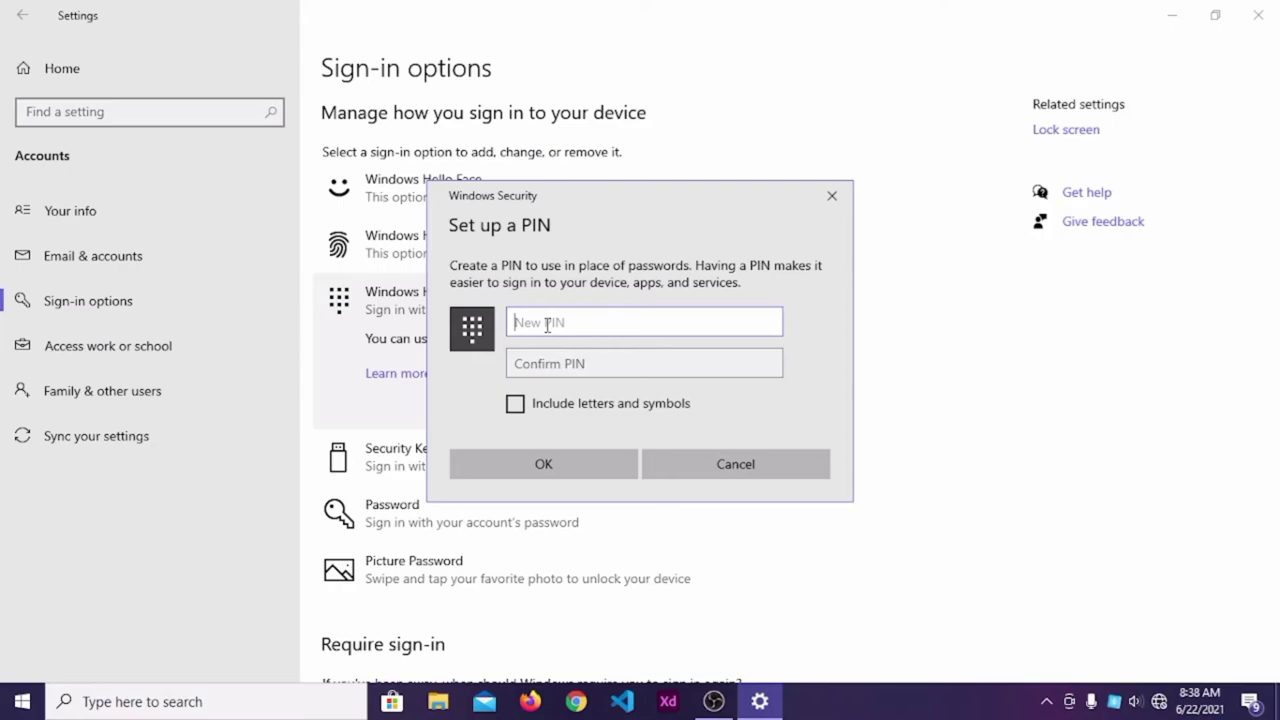
Enter and confirm a new numeric PIN, revealing both fields, and save it.
{"action": "left_click", "coordinate": [770, 322]}
{"action": "left_click", "coordinate": [578, 364]}
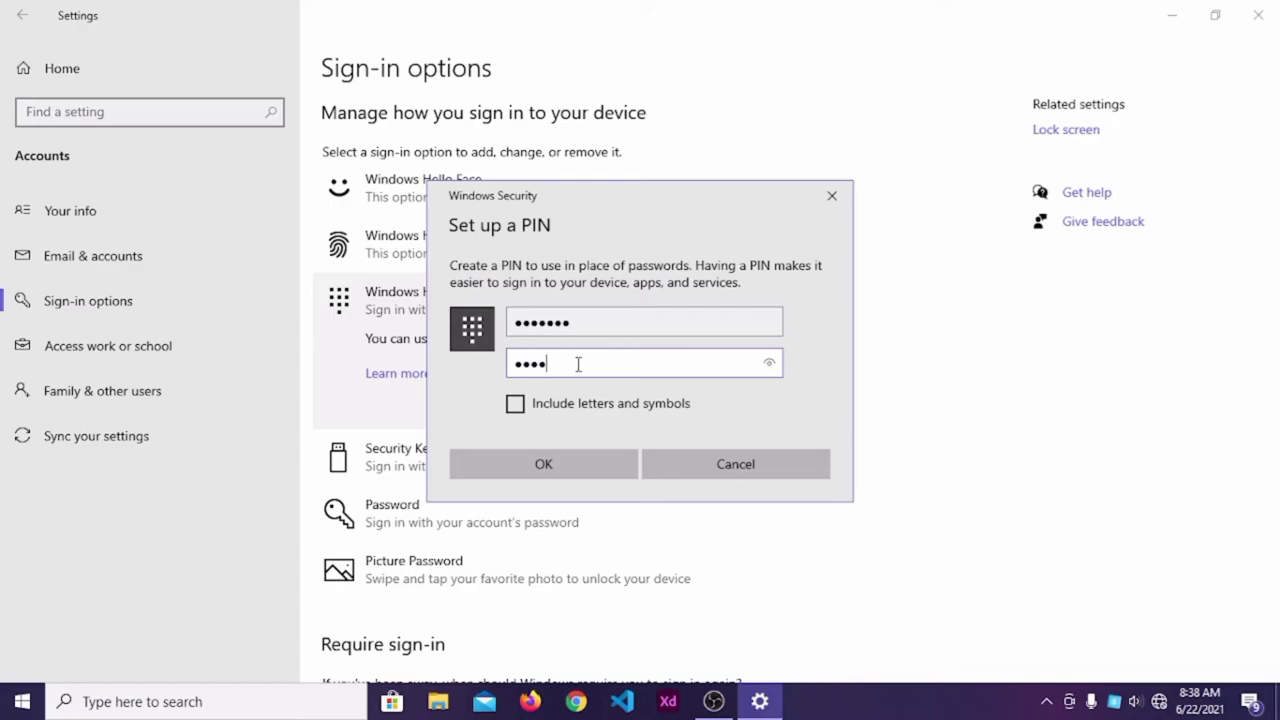
{"action": "left_click", "coordinate": [765, 369]}
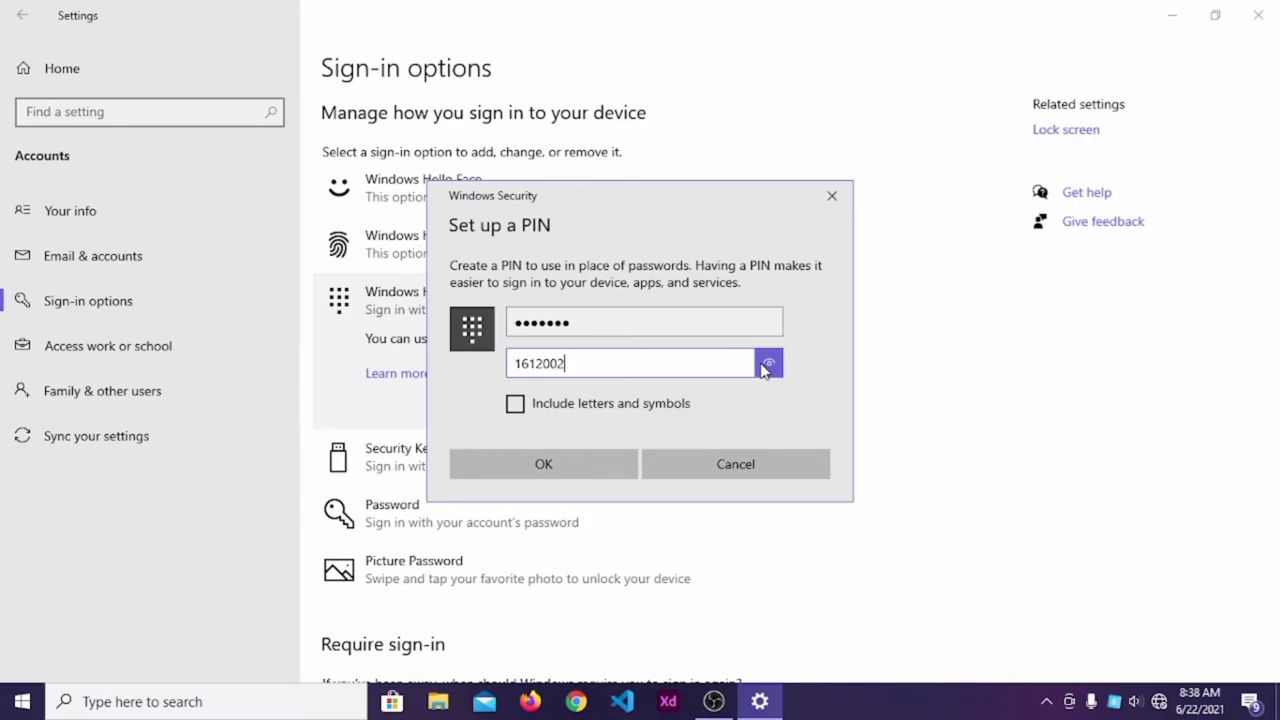
{"action": "left_click", "coordinate": [611, 463]}
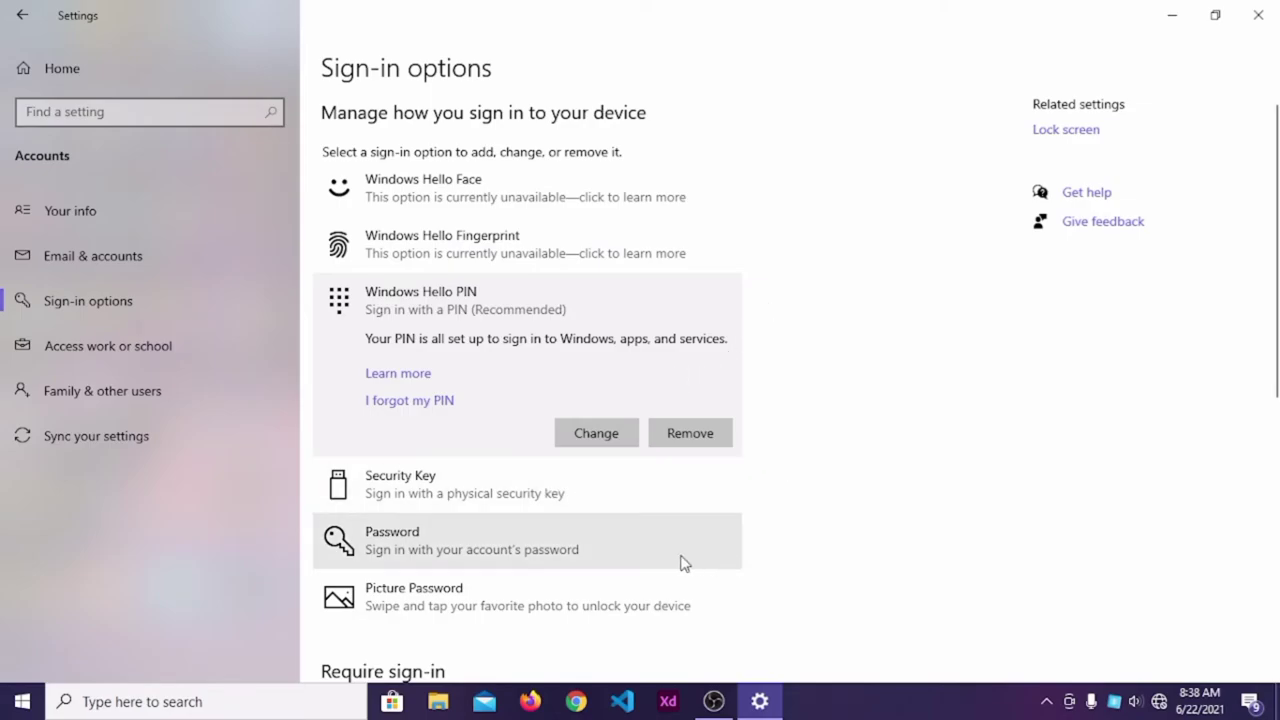
Expand the Password entry on the Sign-in options page to show that the account password is set up.
{"action": "scroll", "coordinate": [680, 563], "scroll_direction": "down", "scroll_amount": 2}
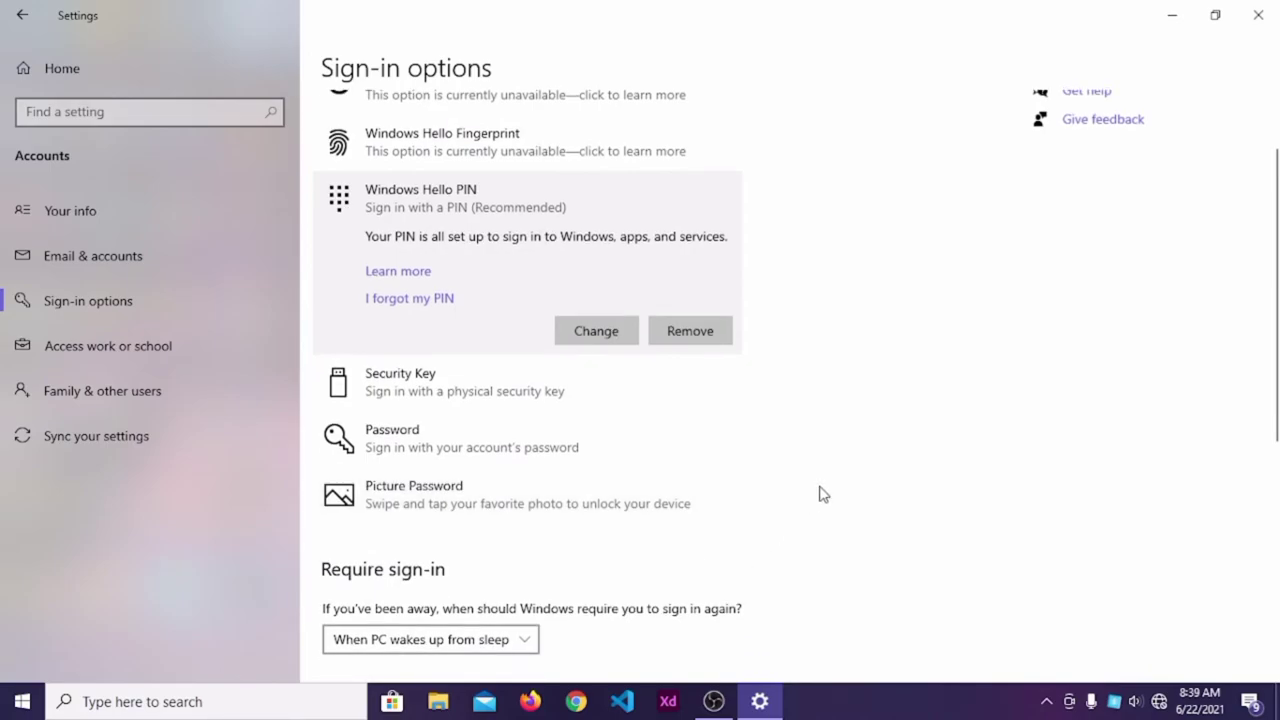
{"action": "scroll", "coordinate": [846, 490], "scroll_direction": "up", "scroll_amount": 2}
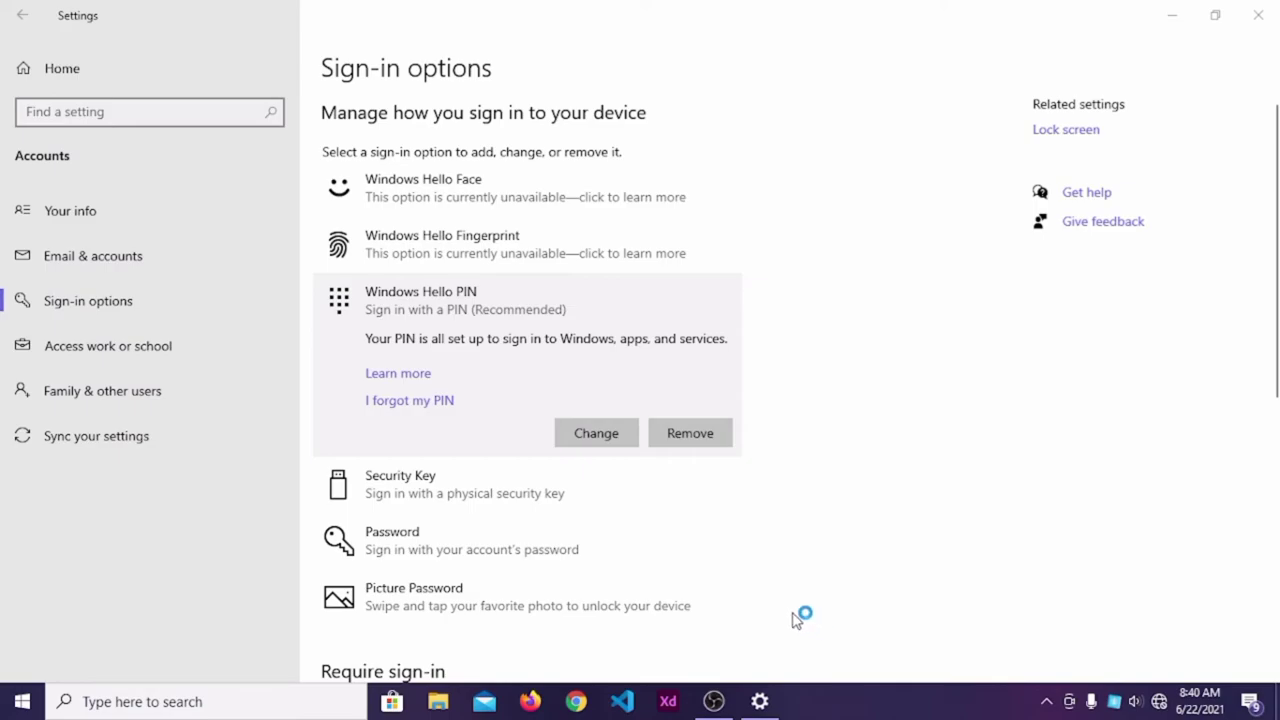
{"action": "left_click", "coordinate": [533, 552]}
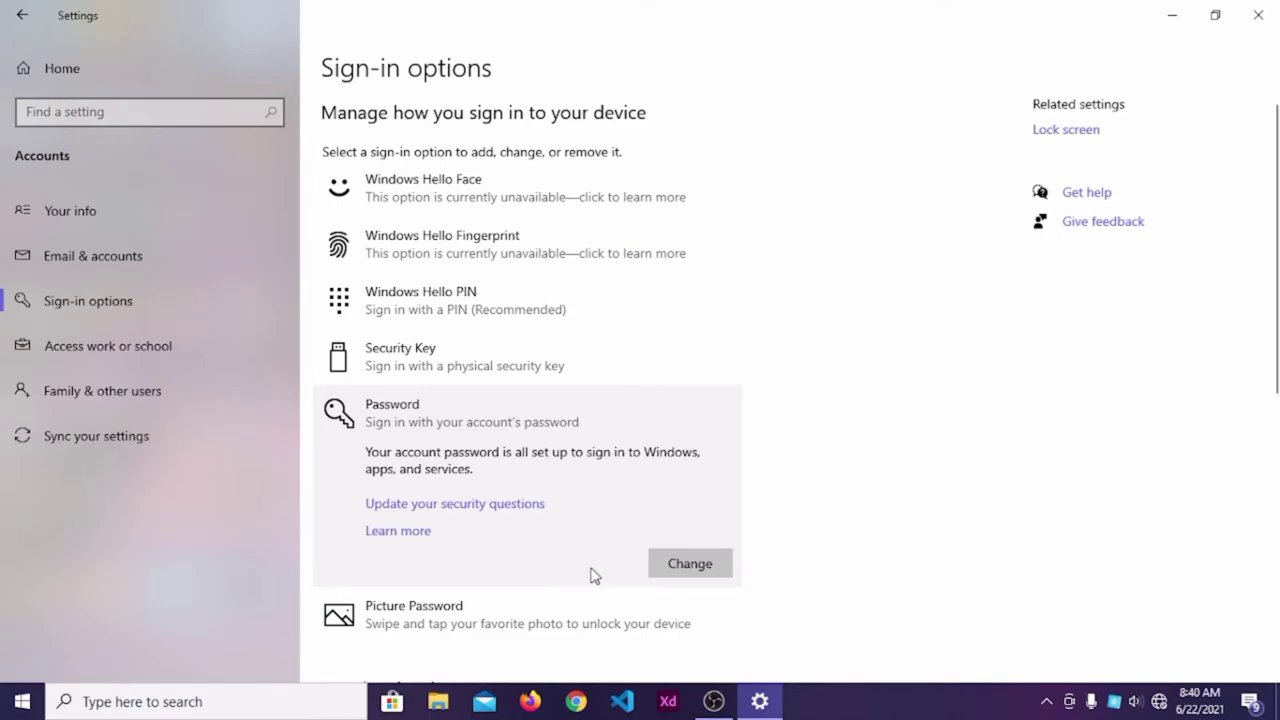
Begin changing the account password and verify the current password.
{"action": "left_click", "coordinate": [693, 577]}
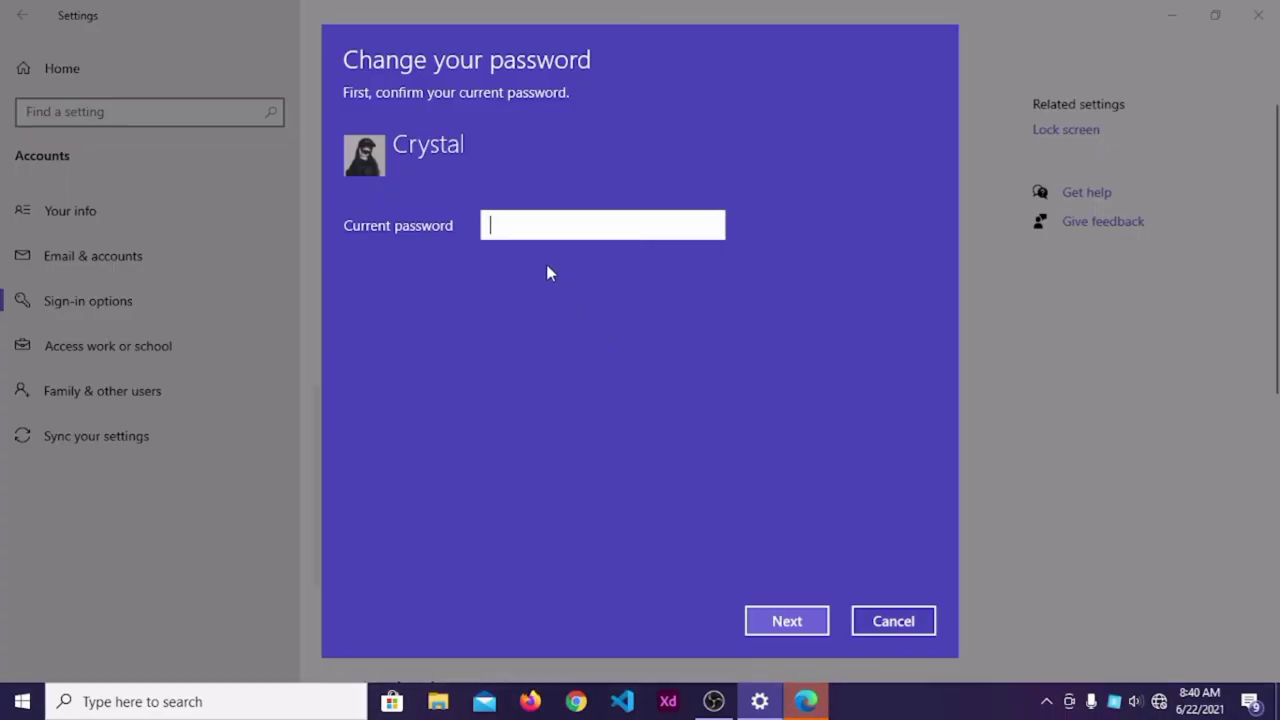
{"action": "type", "text": "**"}
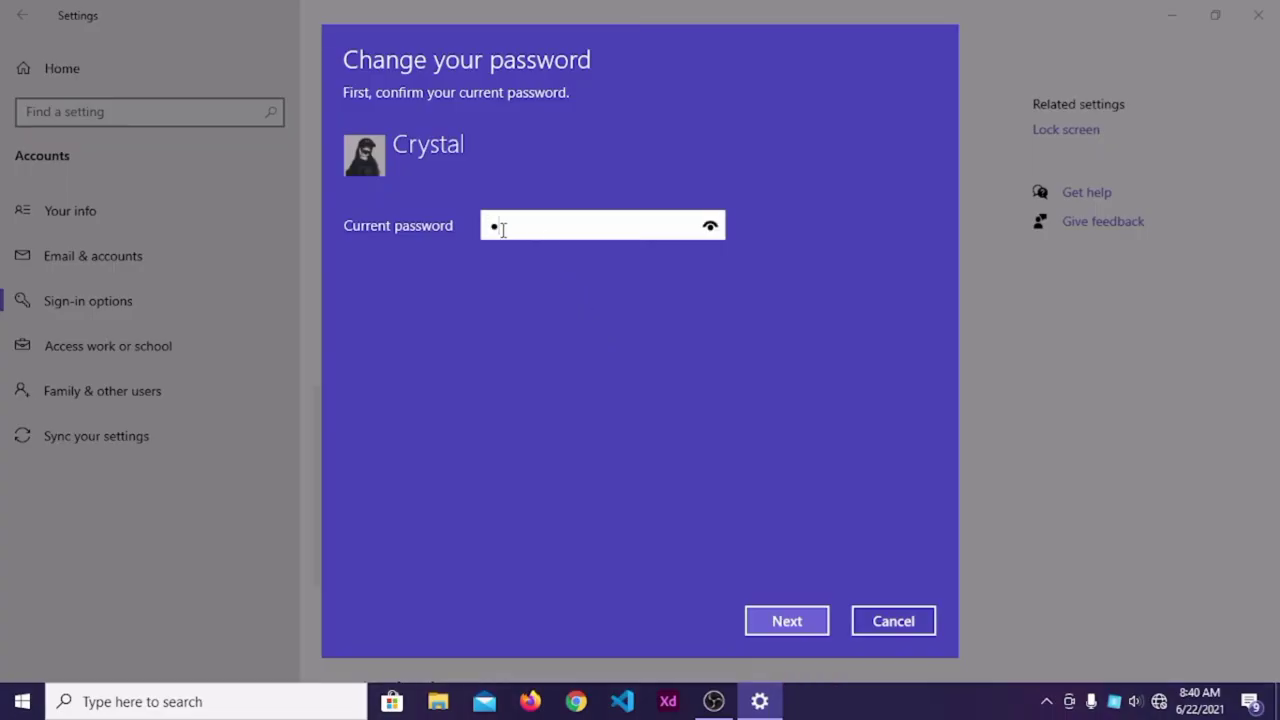
{"action": "type", "text": "***"}
{"action": "left_click", "coordinate": [818, 630]}
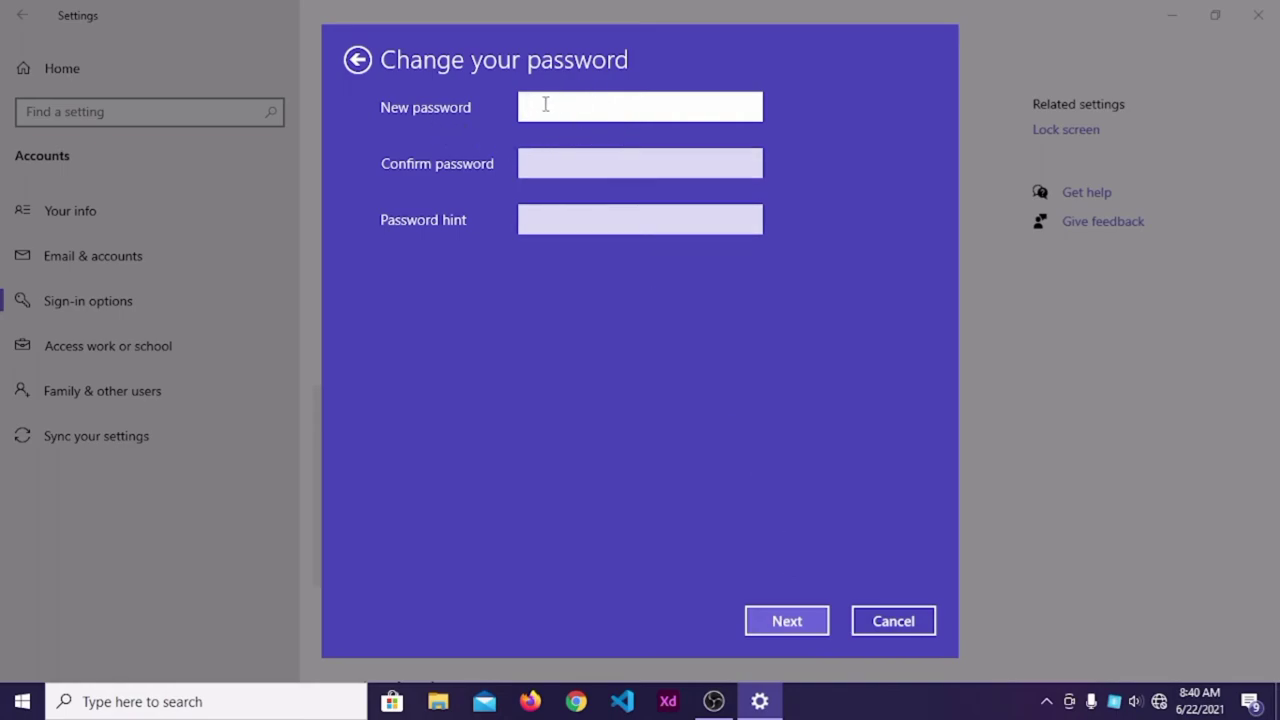
Enter and confirm a new account password with hint 'A', then finish the wizard.
{"action": "left_click", "coordinate": [568, 166]}
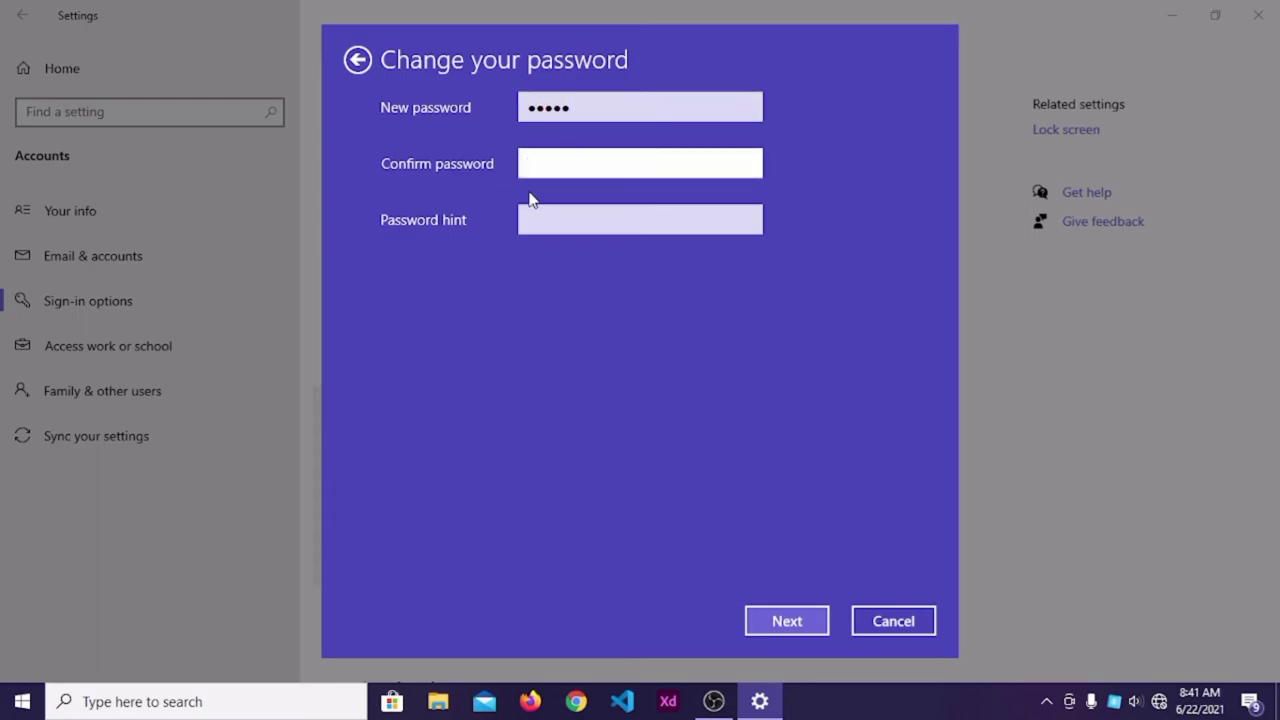
{"action": "left_click", "coordinate": [538, 220]}
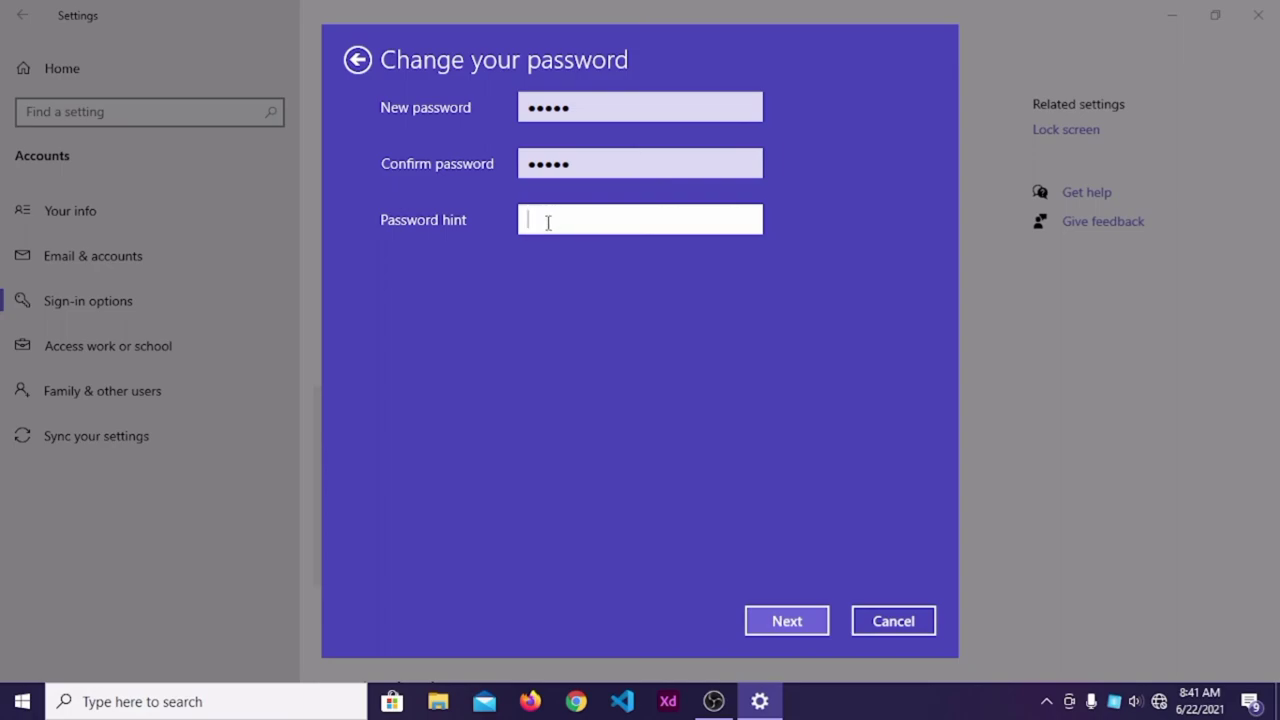
{"action": "type", "text": "A"}
{"action": "left_click", "coordinate": [766, 621]}
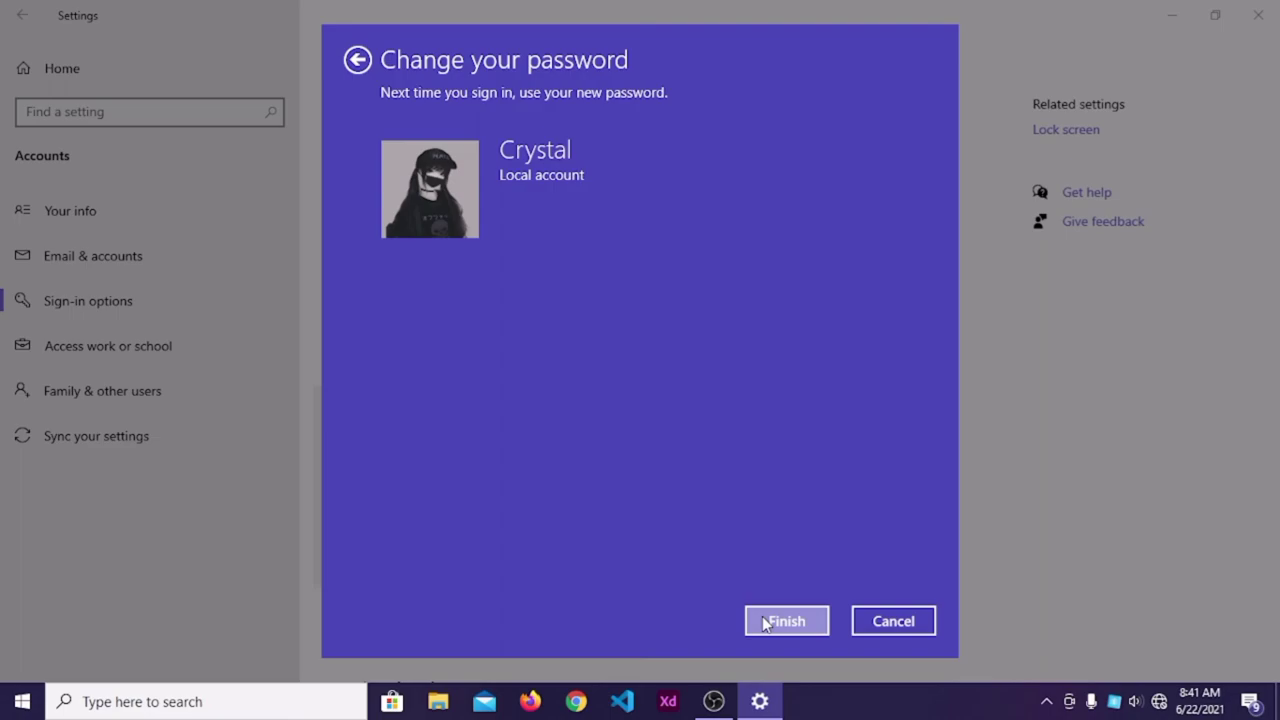
{"action": "left_click", "coordinate": [766, 623]}
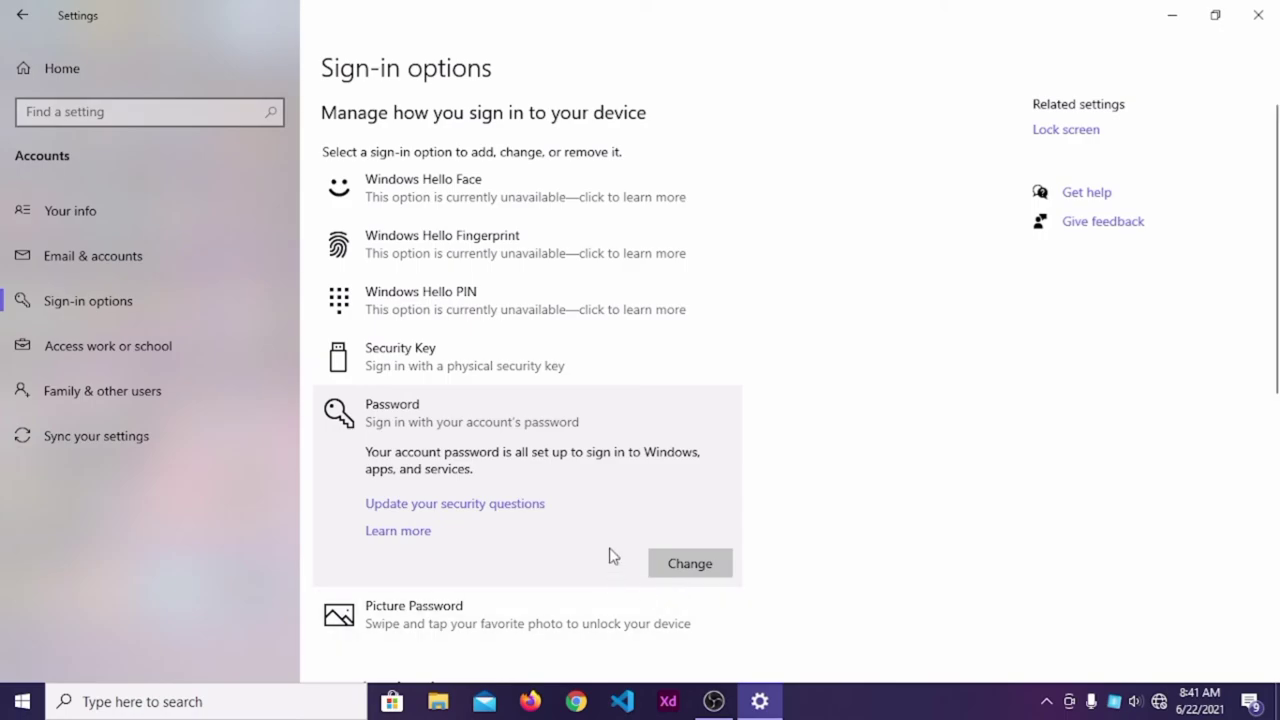
Change the password again after verifying the current one, leaving all new-password fields blank to remove it.
{"action": "scroll", "coordinate": [602, 556], "scroll_direction": "down", "scroll_amount": 1}
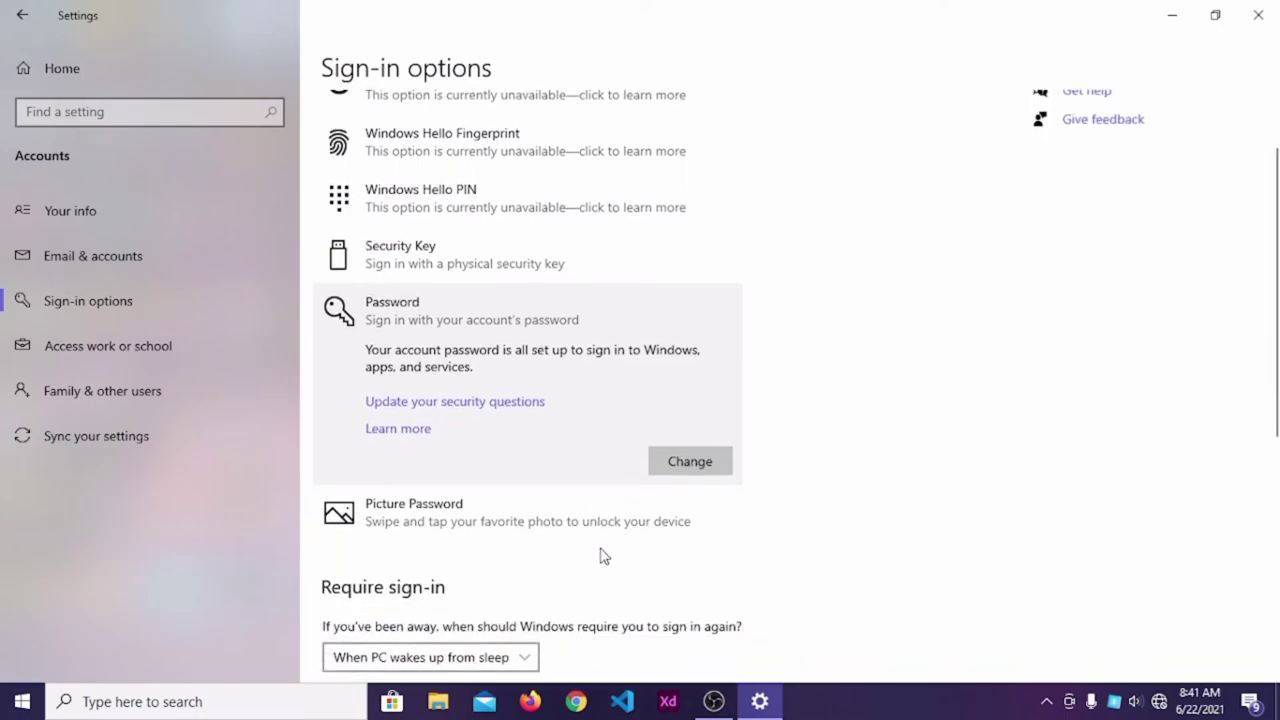
{"action": "scroll", "coordinate": [617, 588], "scroll_direction": "down", "scroll_amount": 1}
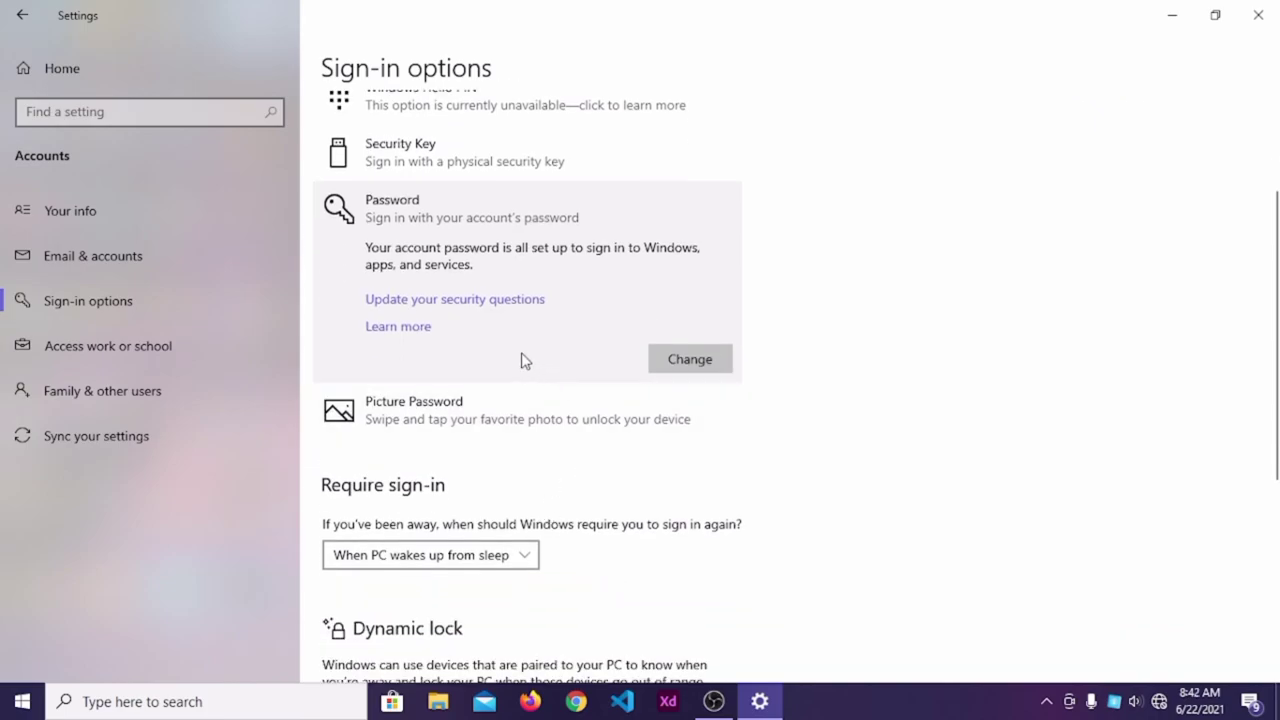
{"action": "left_click", "coordinate": [680, 362]}
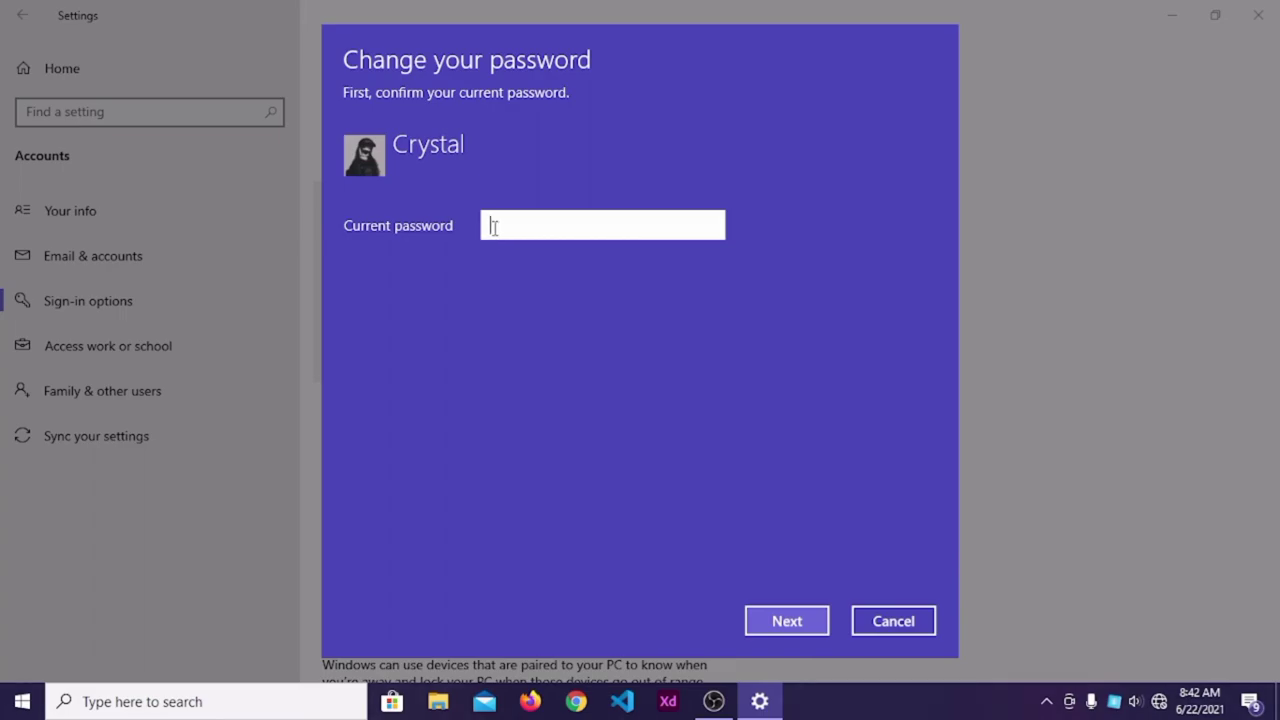
{"action": "type", "text": "•••••"}
{"action": "left_click", "coordinate": [811, 619]}
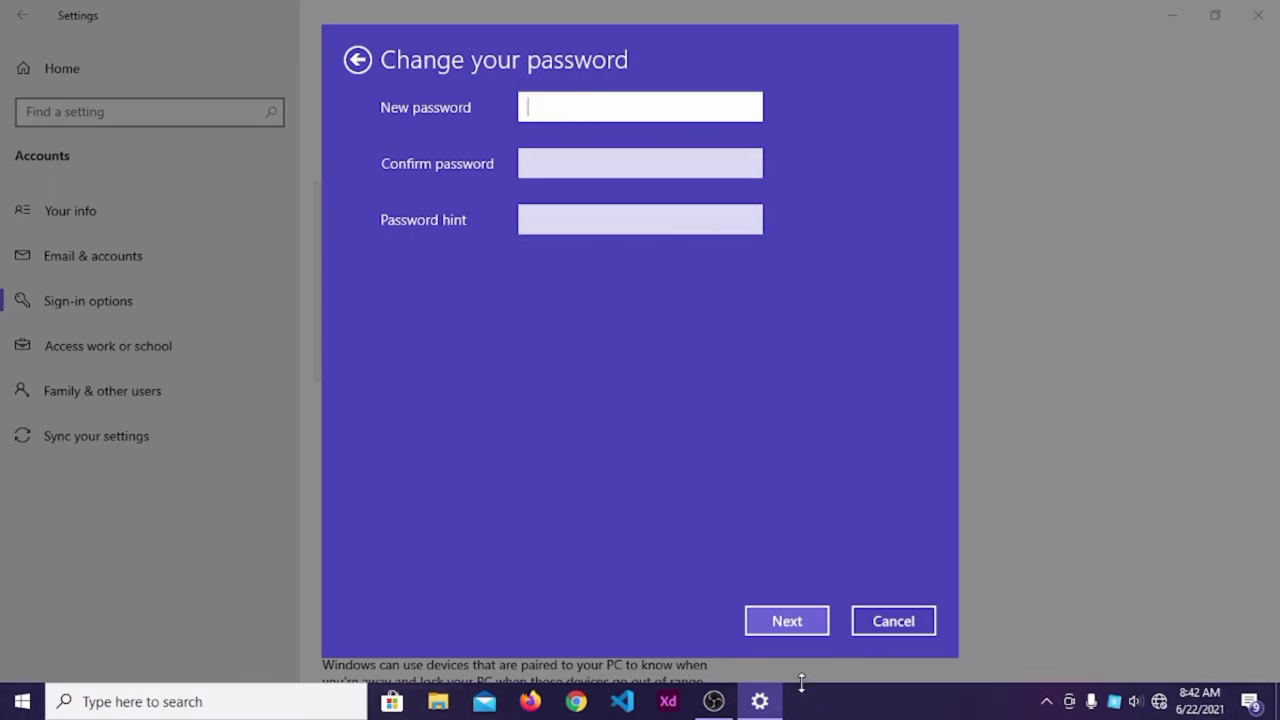
{"action": "left_click", "coordinate": [777, 624]}
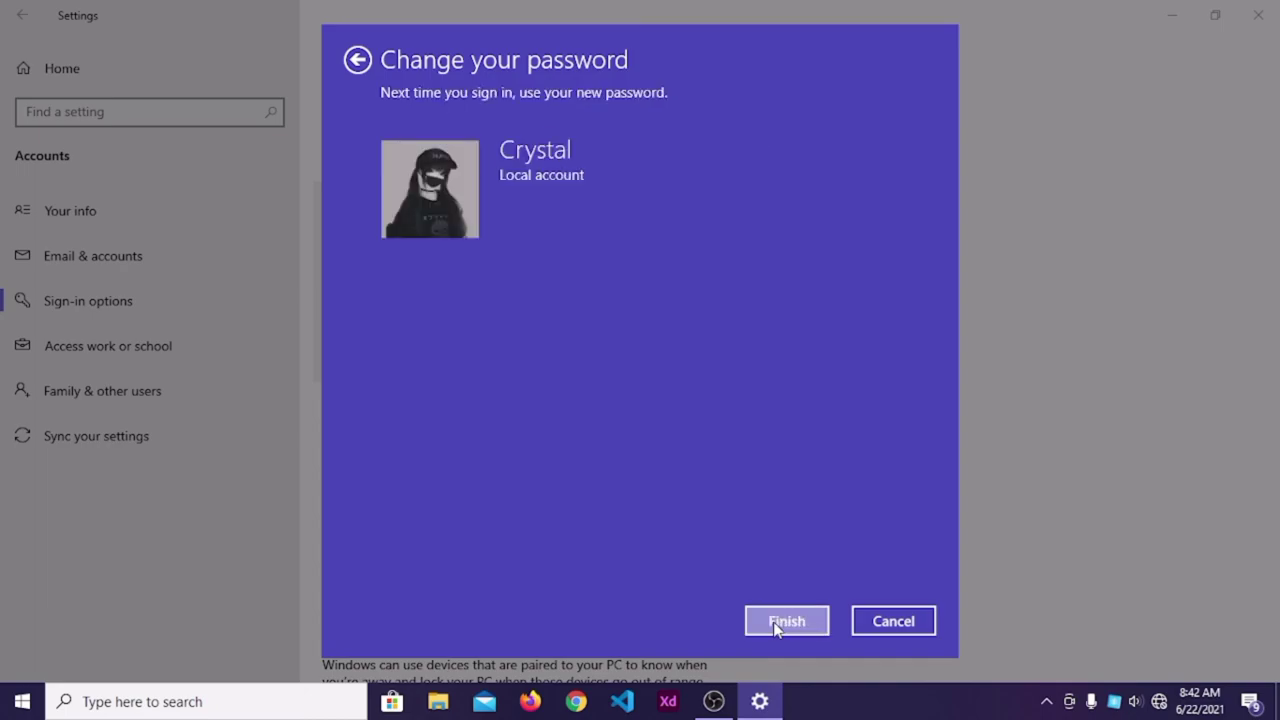
{"action": "left_click", "coordinate": [786, 621]}
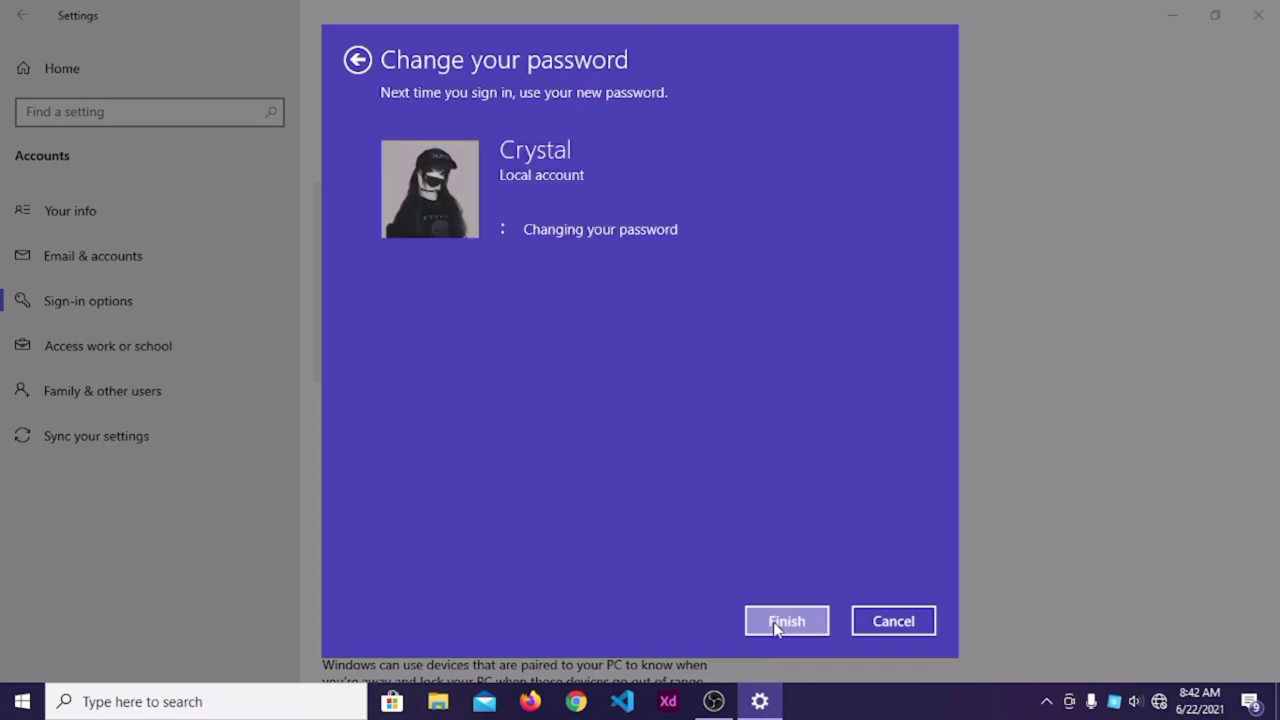